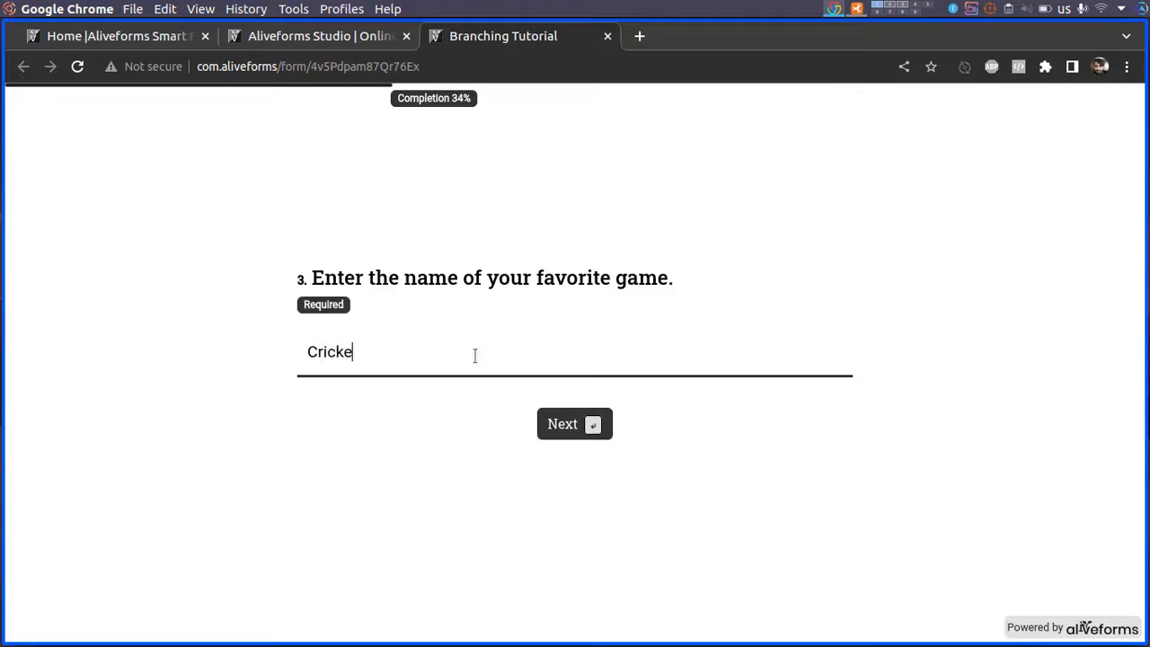
# - Return to the favorite-game question, answer it with Other, and enter "Kabadi" as the game's name
pyautogui.press('Return')
pyautogui.click(468, 424)
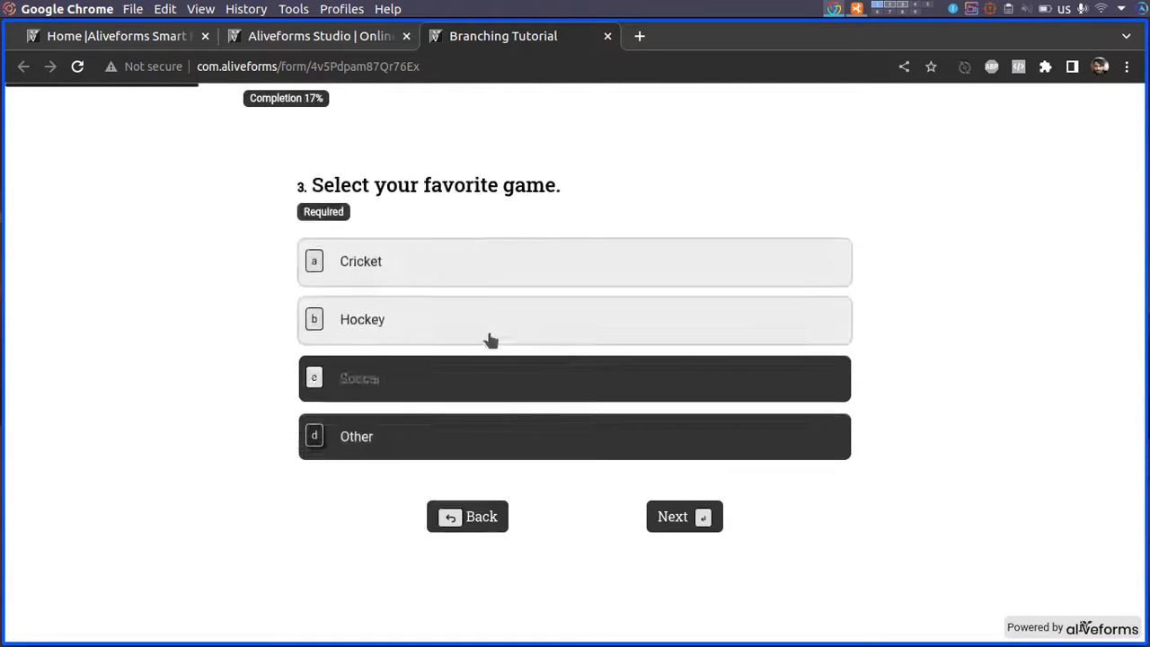
pyautogui.click(685, 516)
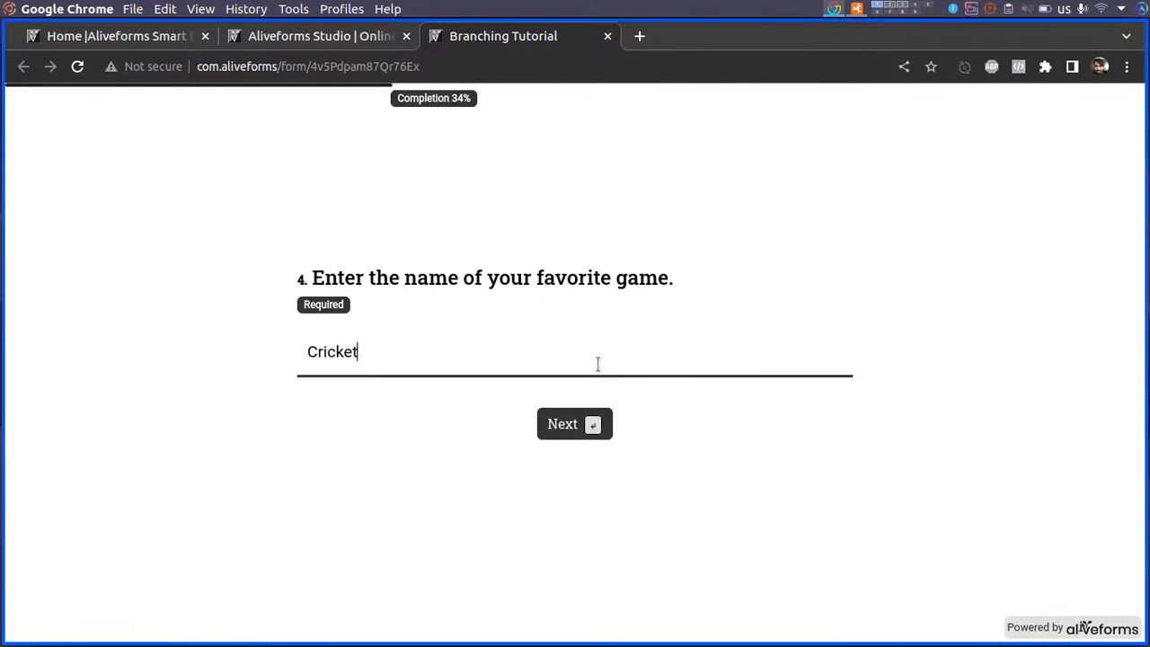
pyautogui.write('Kabadi')
pyautogui.click(568, 429)
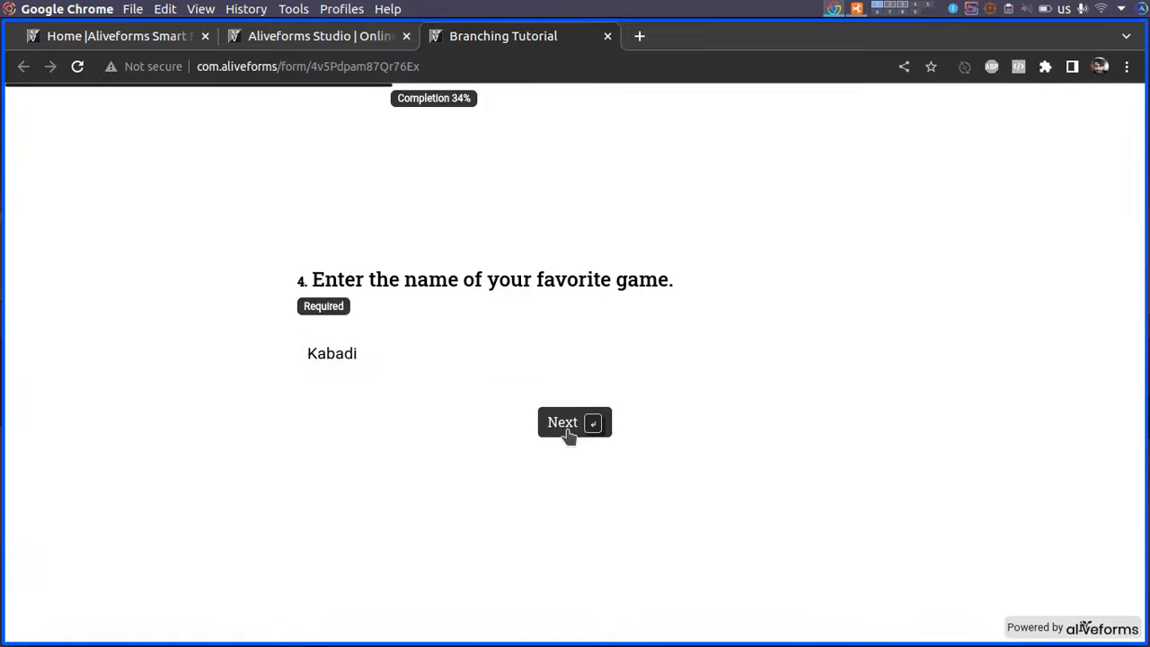
# - Enter "because it was not mentioned in list" as the reason and answer No to the national team question
pyautogui.write('because it was not mentioned in')
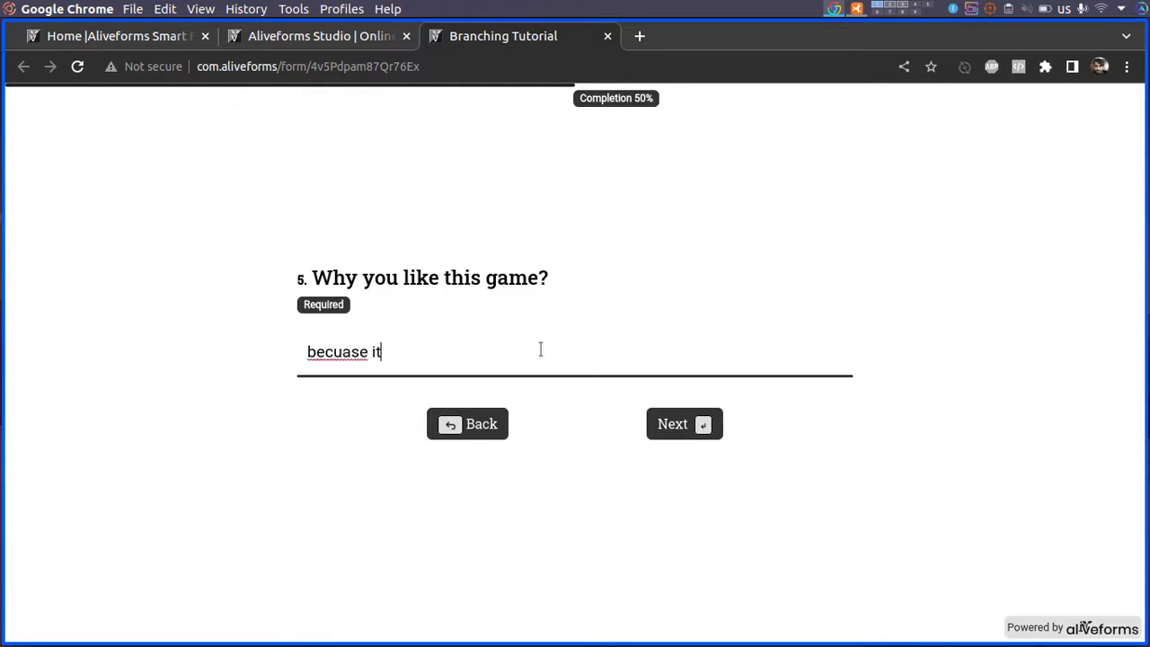
pyautogui.write(' list')
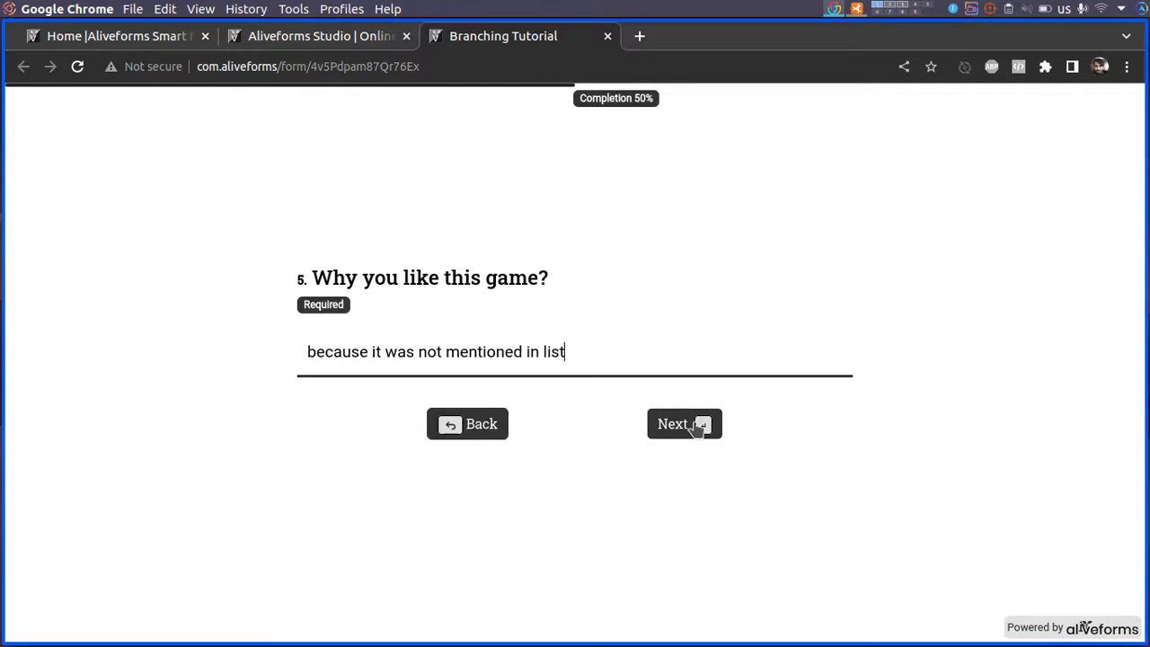
pyautogui.click(693, 424)
pyautogui.click(512, 400)
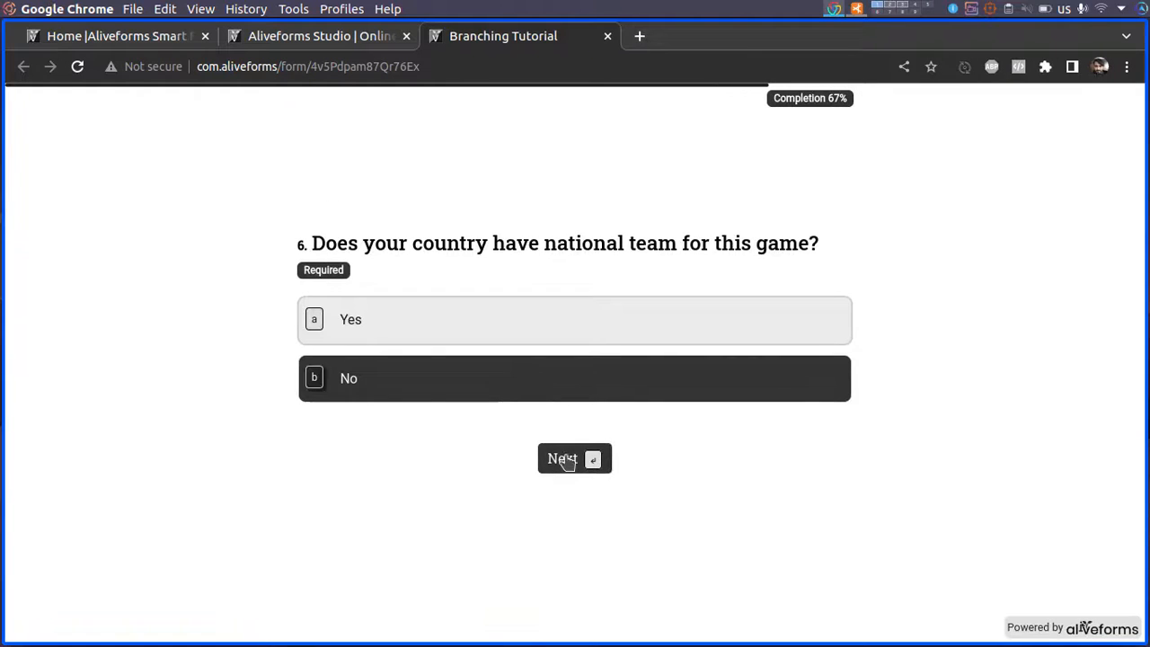
pyautogui.click(565, 459)
# - Go back to change the national team answer to Yes, and rate the team
pyautogui.click(469, 374)
pyautogui.click(465, 337)
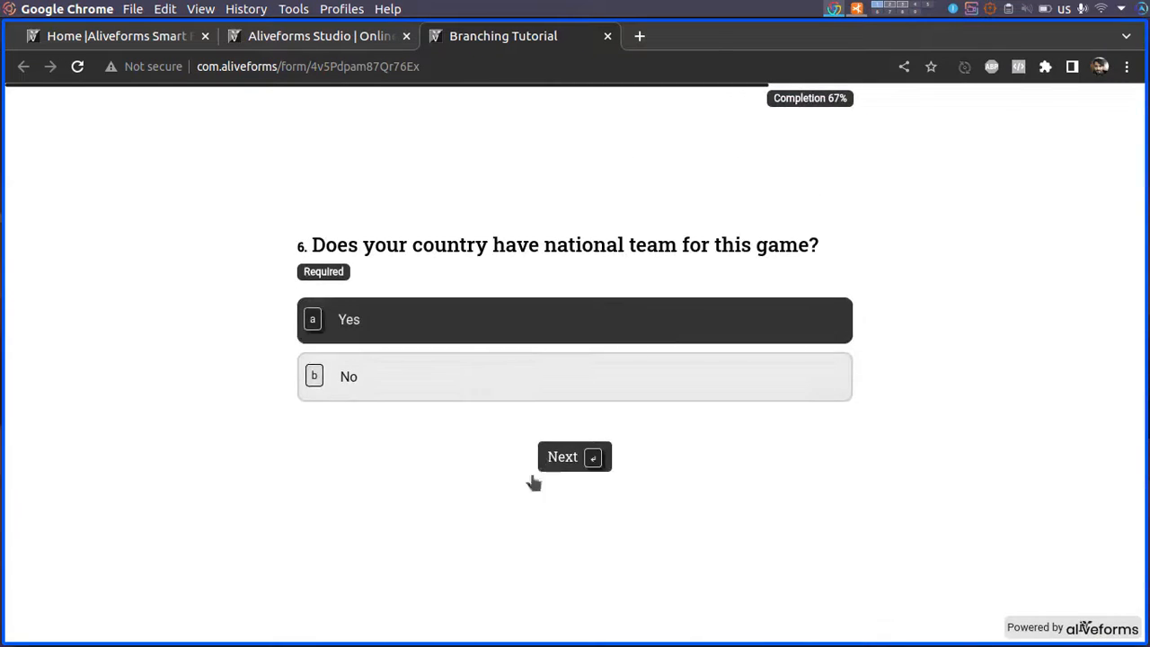
pyautogui.click(559, 460)
pyautogui.click(479, 355)
pyautogui.click(585, 418)
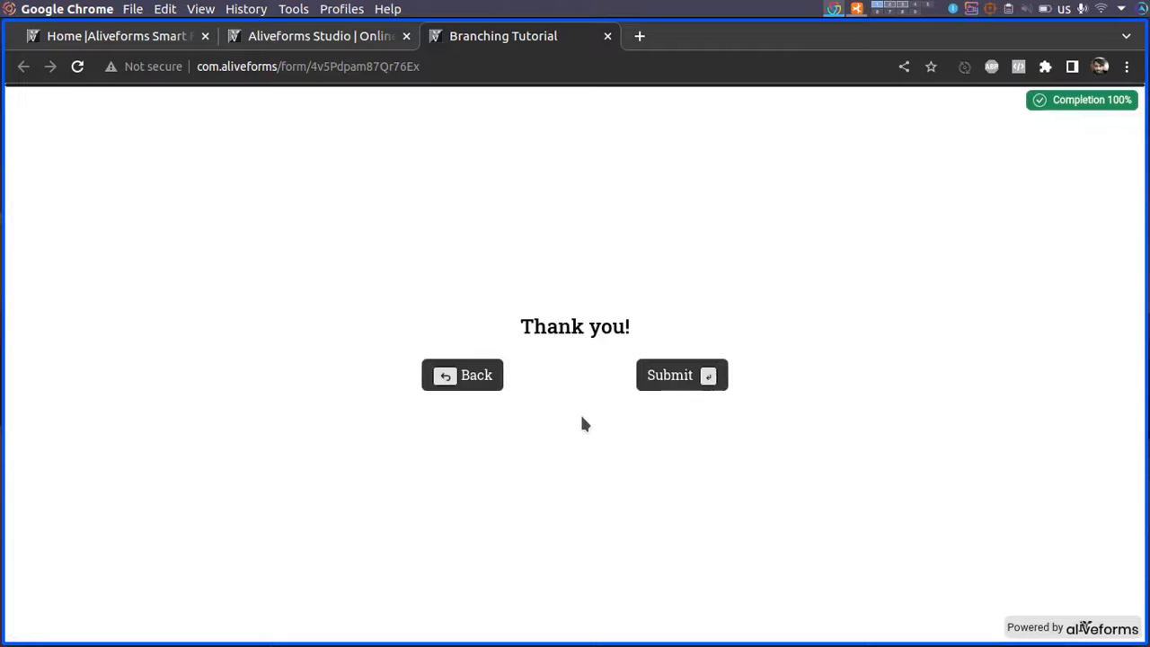
# - Step back from the end screen and close the form preview
pyautogui.click(498, 377)
pyautogui.click(488, 377)
pyautogui.hotkey('ctrl', 'w')
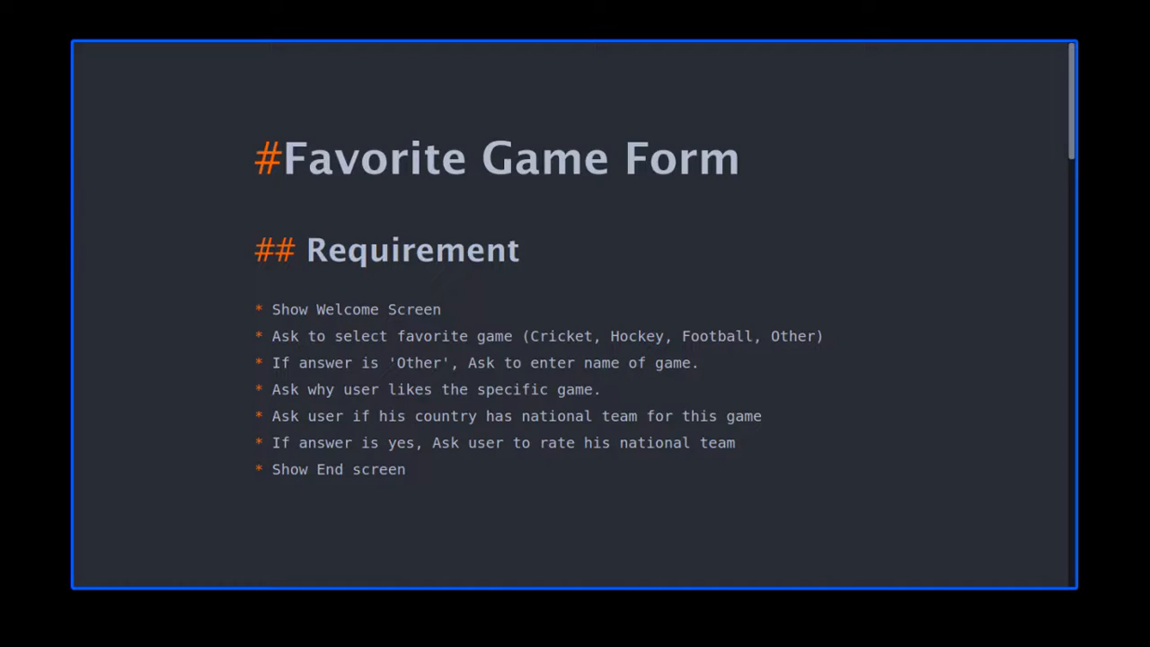
# - Create a new Simple Aliveform titled "Branching Tutorial"
pyautogui.scroll(-10, 575, 315)
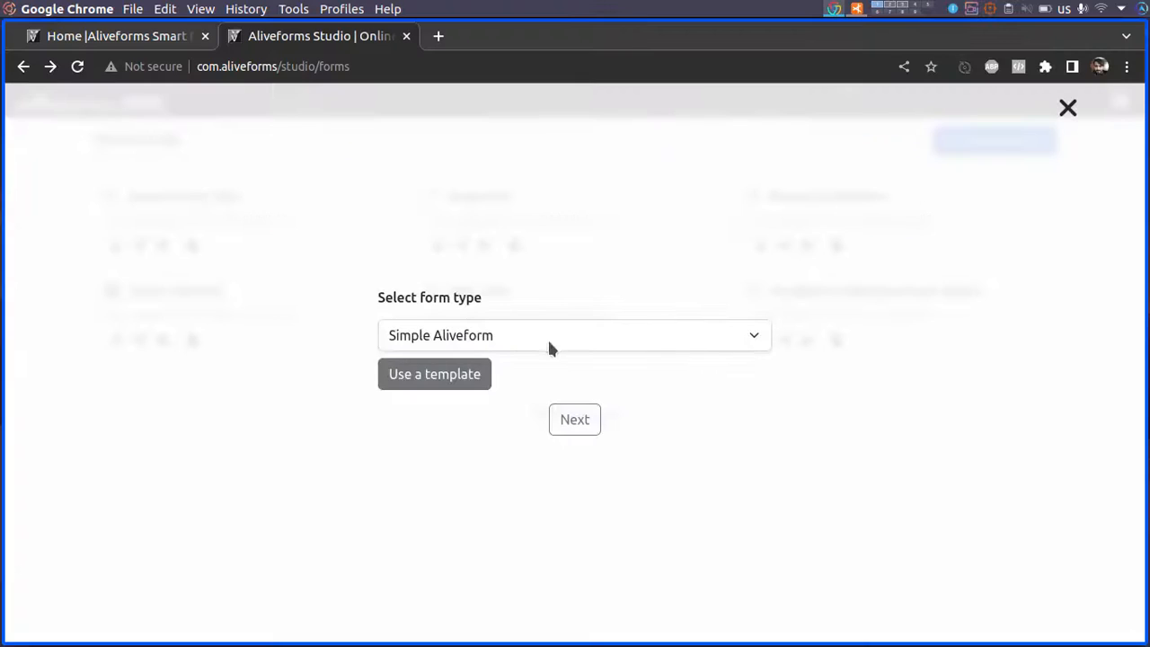
pyautogui.click(550, 336)
pyautogui.click(571, 392)
pyautogui.click(582, 419)
pyautogui.click(557, 339)
pyautogui.write('B')
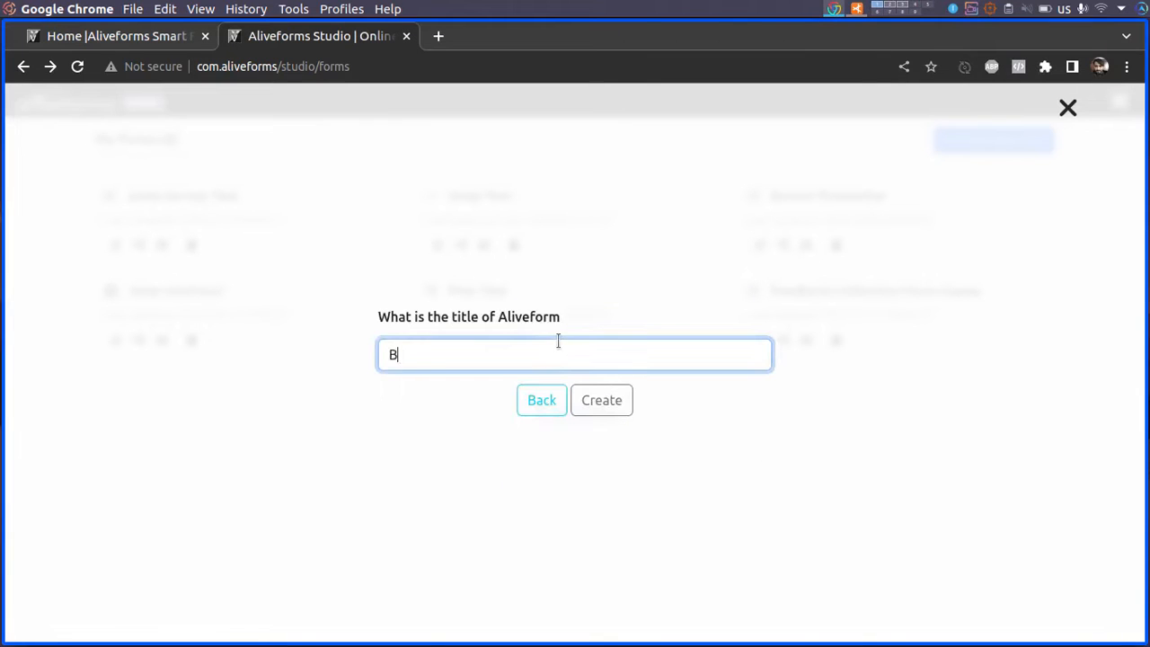
pyautogui.write('ranching Tutorial')
pyautogui.press('Return')
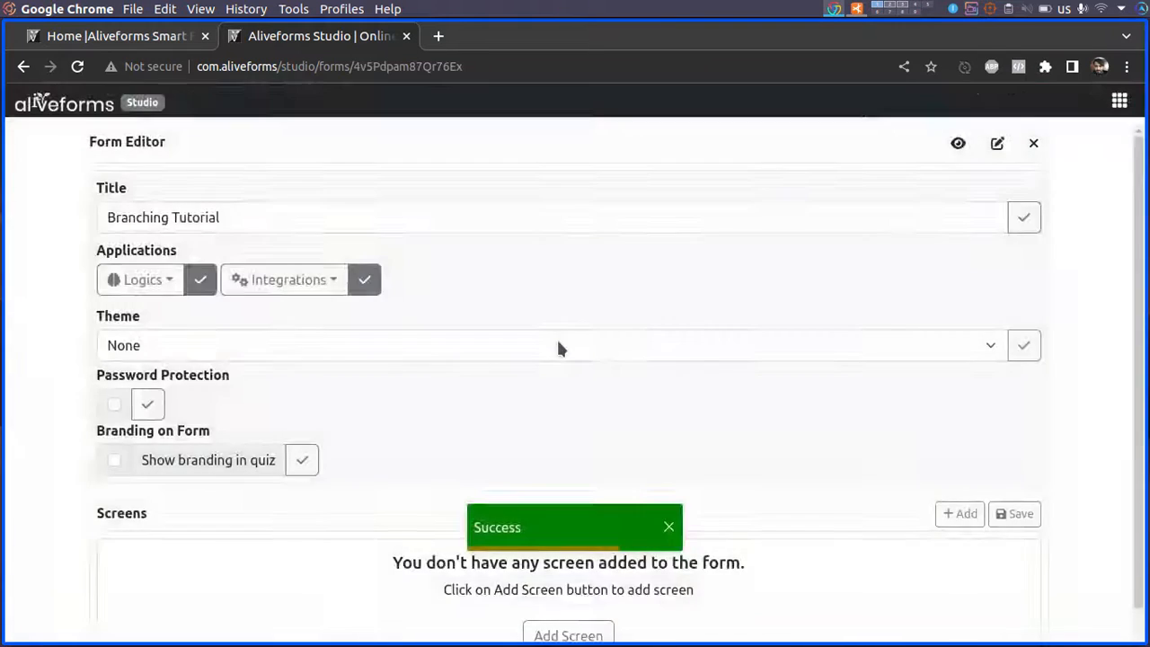
# - Add an Information Screen titled "Welcome to favorite game quiz" to the form
pyautogui.scroll(-1, 556, 337)
pyautogui.click(362, 201)
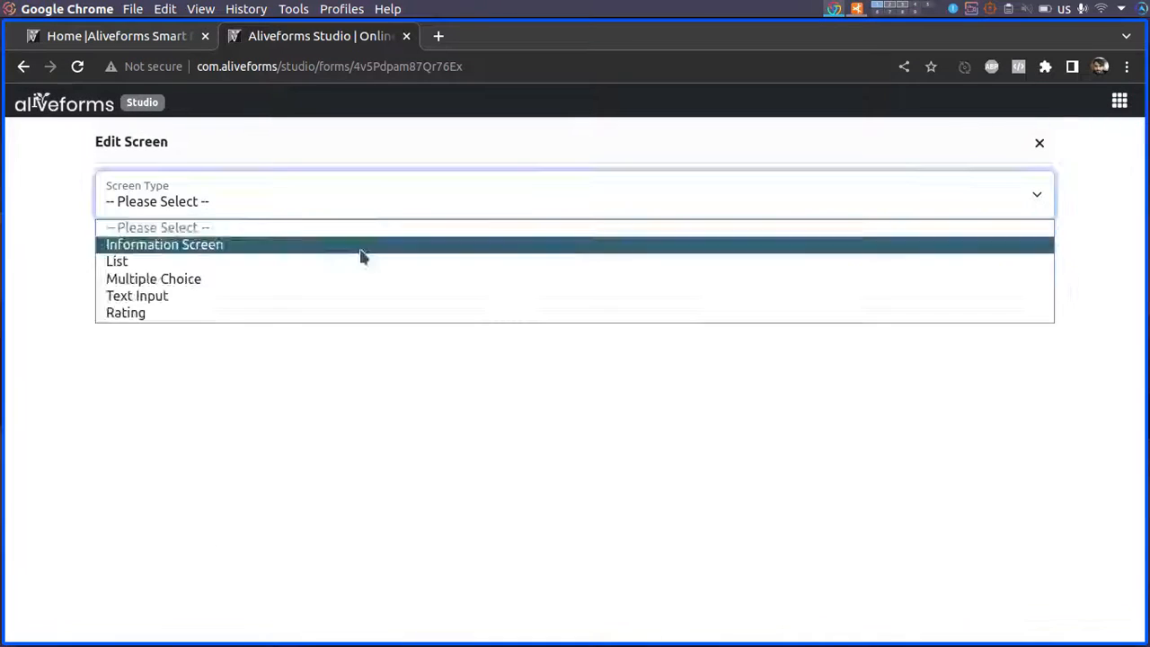
pyautogui.click(360, 245)
pyautogui.click(359, 250)
pyautogui.write('Welcome to favorite game quiz')
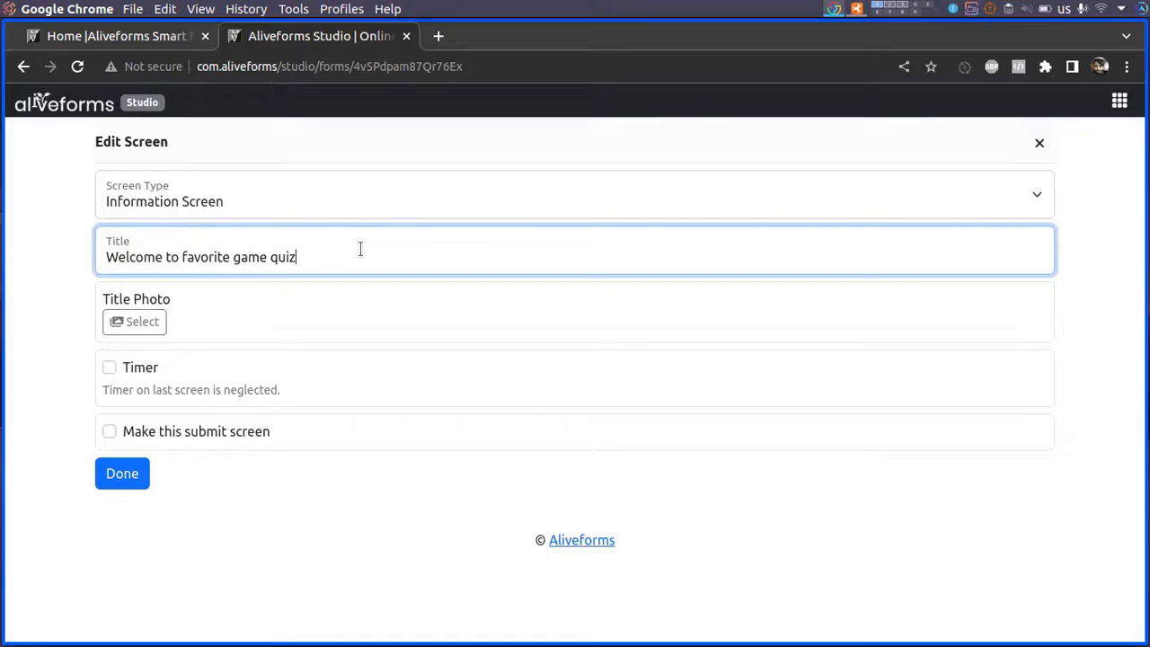
pyautogui.press('Return')
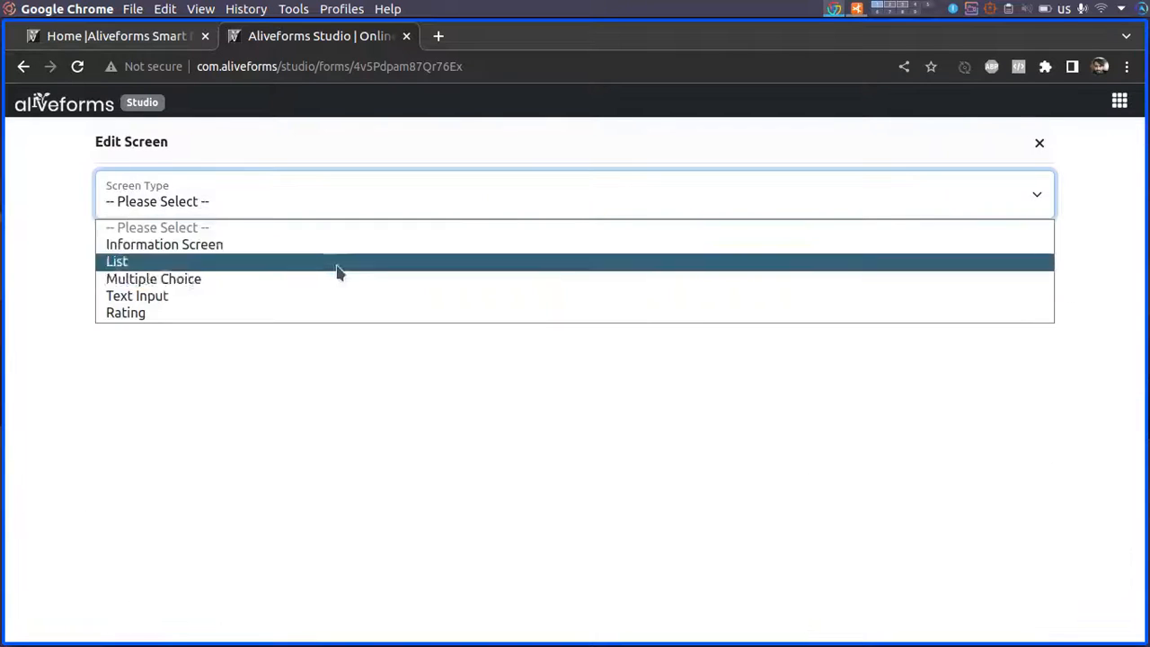
# - Set the second screen's type to Multiple Choice and title it "Select your favorite game."
pyautogui.click(338, 278)
pyautogui.click(275, 249)
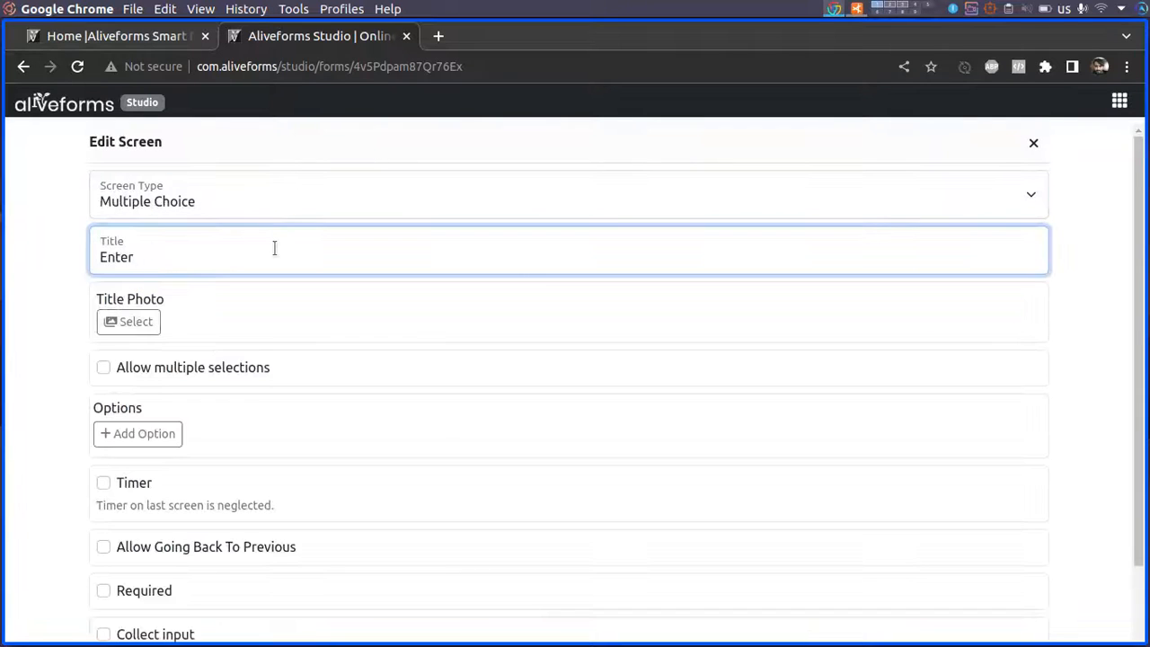
pyautogui.write('Select your favorite game.')
# - Add the answer options Cricket, Hockey, Soccer and Other to the favorite-game question
pyautogui.click(137, 434)
pyautogui.click(243, 453)
pyautogui.write('Cricket')
pyautogui.click(139, 500)
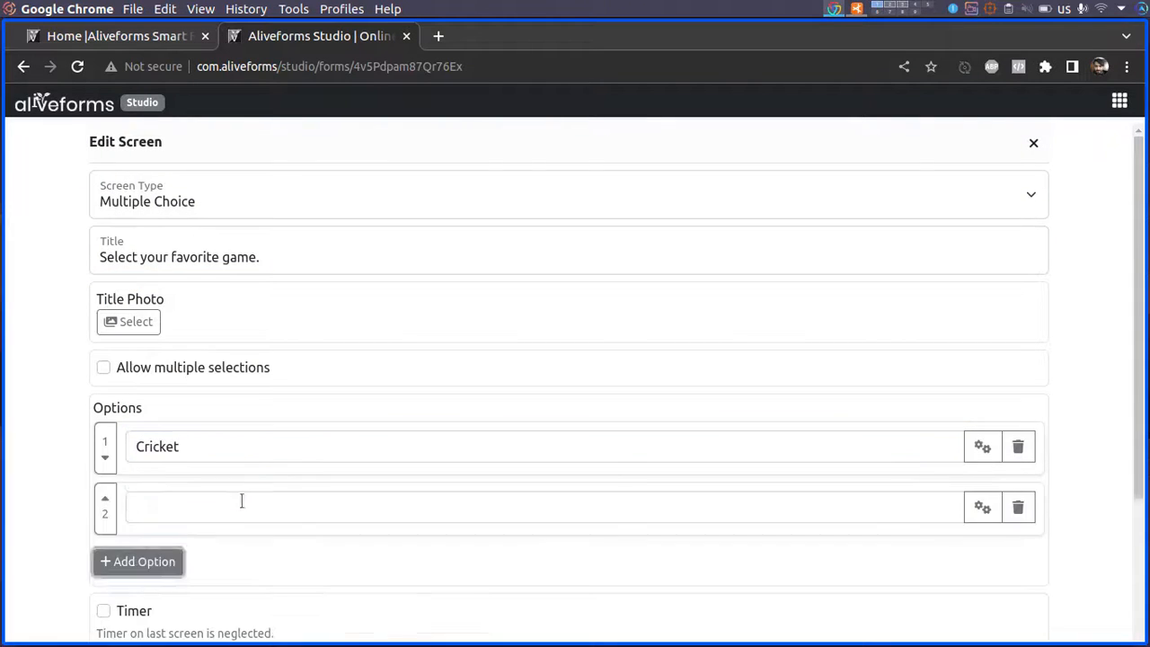
pyautogui.click(242, 503)
pyautogui.write('Hockey')
pyautogui.scroll(-3, 241, 503)
pyautogui.write('er')
pyautogui.click(138, 499)
pyautogui.click(254, 509)
pyautogui.write('Other')
# - Make the favorite-game question required with input collection enabled, and finish the screen
pyautogui.scroll(-3, 254, 509)
pyautogui.click(135, 460)
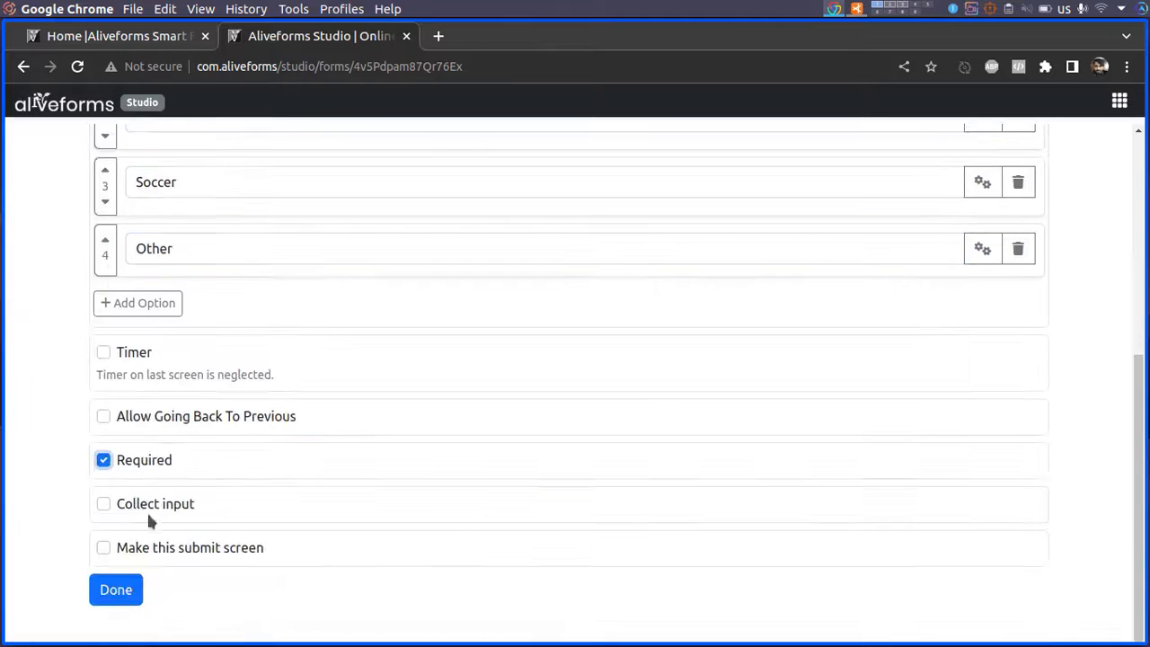
pyautogui.click(117, 589)
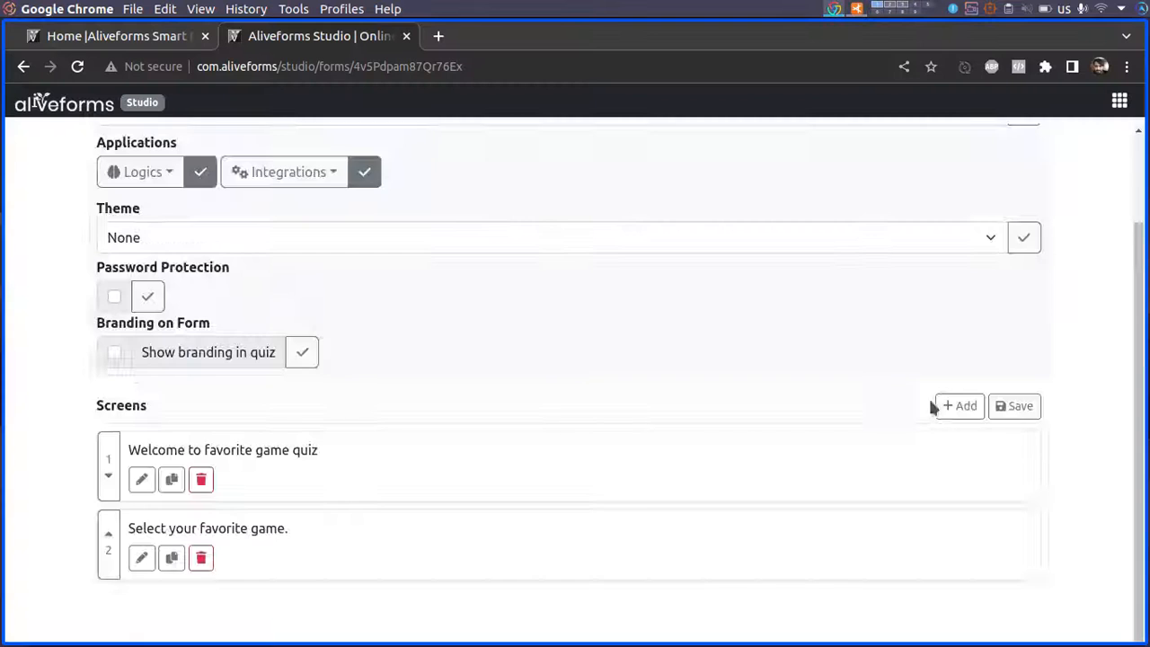
# - Add a Text Input screen titled "Enter the name of your favorite game." with Required and Collect input enabled
pyautogui.click(960, 405)
pyautogui.click(336, 297)
pyautogui.click(281, 268)
pyautogui.write('Enter the name of your favorite game.')
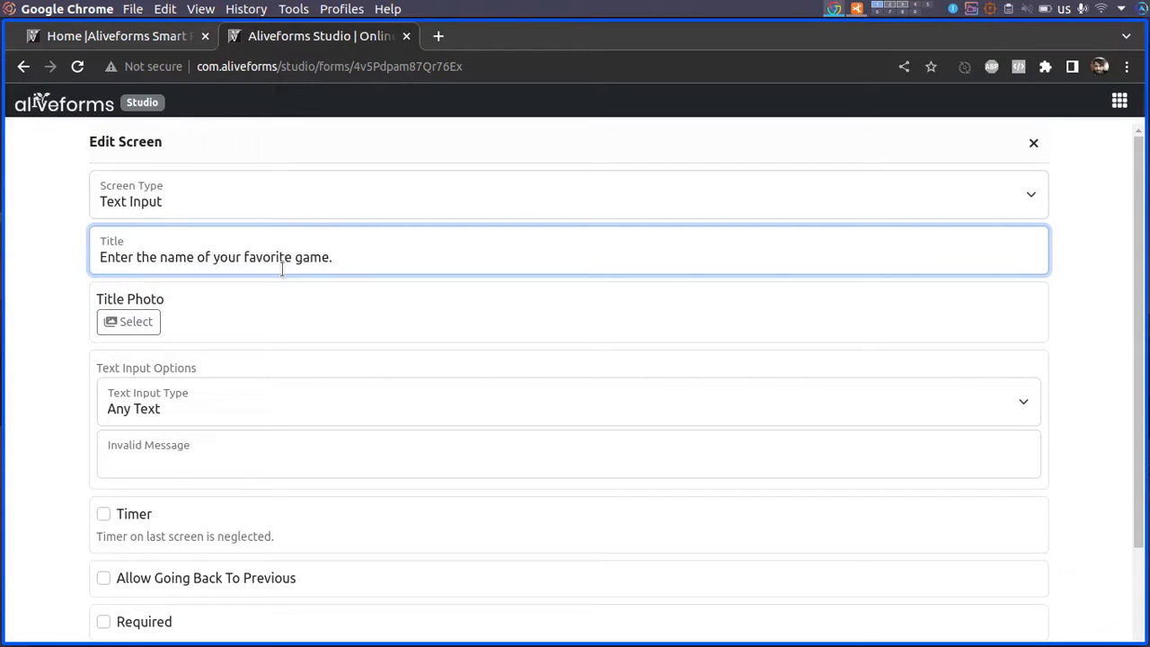
pyautogui.scroll(-1, 260, 319)
pyautogui.click(240, 369)
pyautogui.click(240, 370)
pyautogui.scroll(-2, 240, 369)
pyautogui.click(141, 456)
pyautogui.click(141, 498)
pyautogui.click(117, 585)
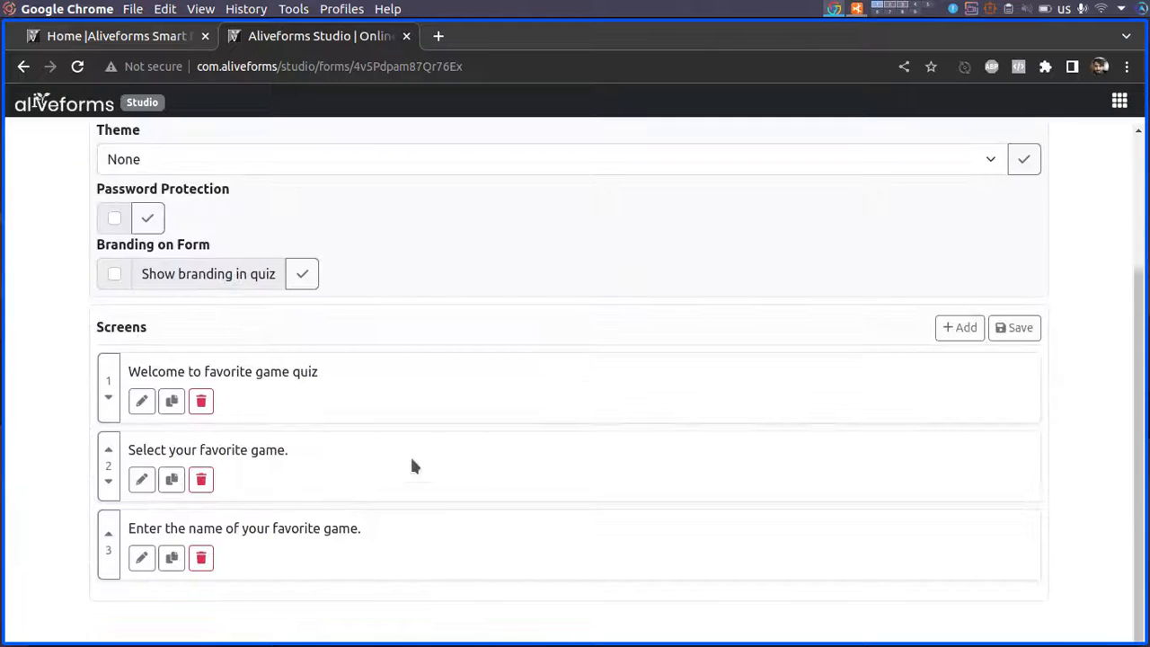
# - Add a Text Input screen titled "Why you like this game?" with Required and Collect input enabled
pyautogui.click(960, 328)
pyautogui.click(283, 241)
pyautogui.write('Why you like th4')
pyautogui.write('s game?')
pyautogui.scroll(-2, 282, 360)
pyautogui.click(103, 454)
pyautogui.click(102, 500)
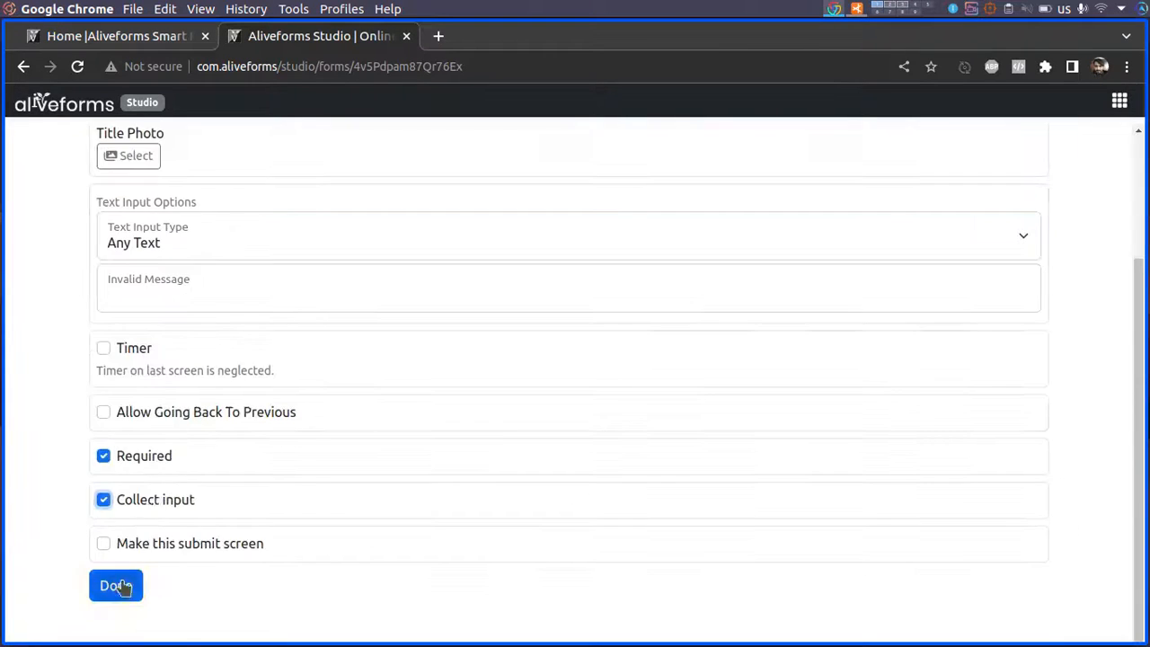
pyautogui.click(117, 585)
# - Add a Multiple Choice screen titled "Does your country have national team for this game?" with the options Yes and No
pyautogui.click(959, 250)
pyautogui.click(227, 441)
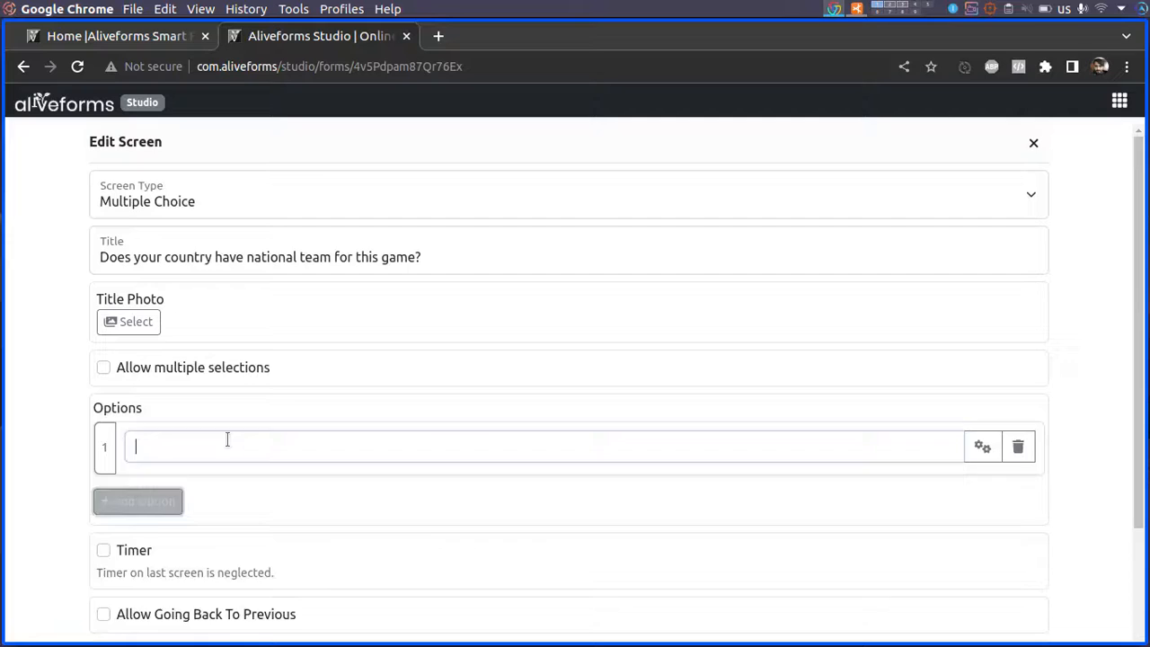
pyautogui.write('Yes')
pyautogui.click(137, 501)
pyautogui.click(183, 505)
pyautogui.write('No')
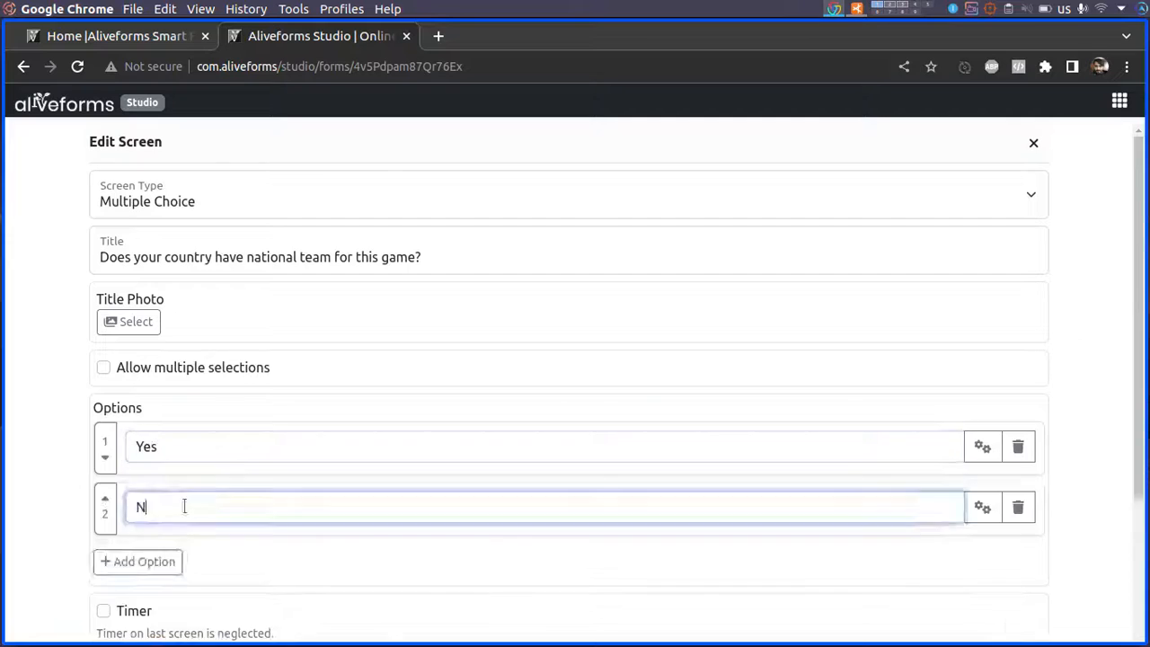
pyautogui.scroll(-2, 183, 506)
pyautogui.click(115, 586)
# - Add a Rating screen titled "Rate your national team for this game." with Required and Collect input enabled
pyautogui.click(960, 173)
pyautogui.click(449, 194)
pyautogui.click(449, 313)
pyautogui.click(368, 255)
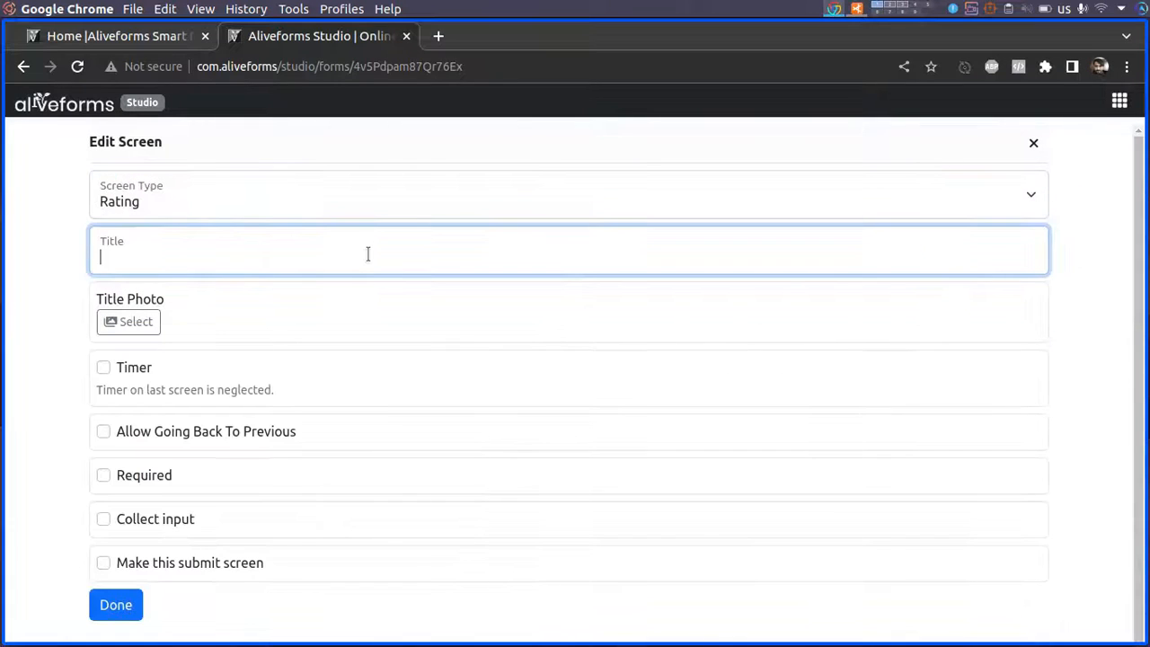
pyautogui.write('Rate your national team for this game.')
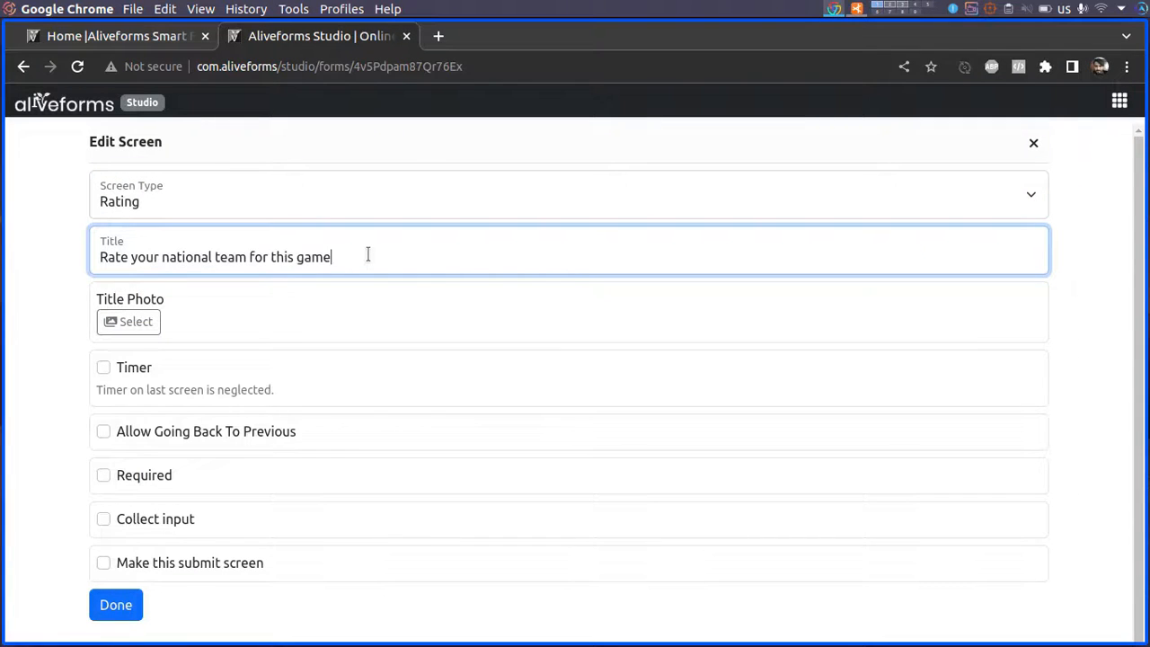
pyautogui.click(104, 518)
pyautogui.click(104, 474)
pyautogui.scroll(-1, 111, 494)
pyautogui.click(115, 586)
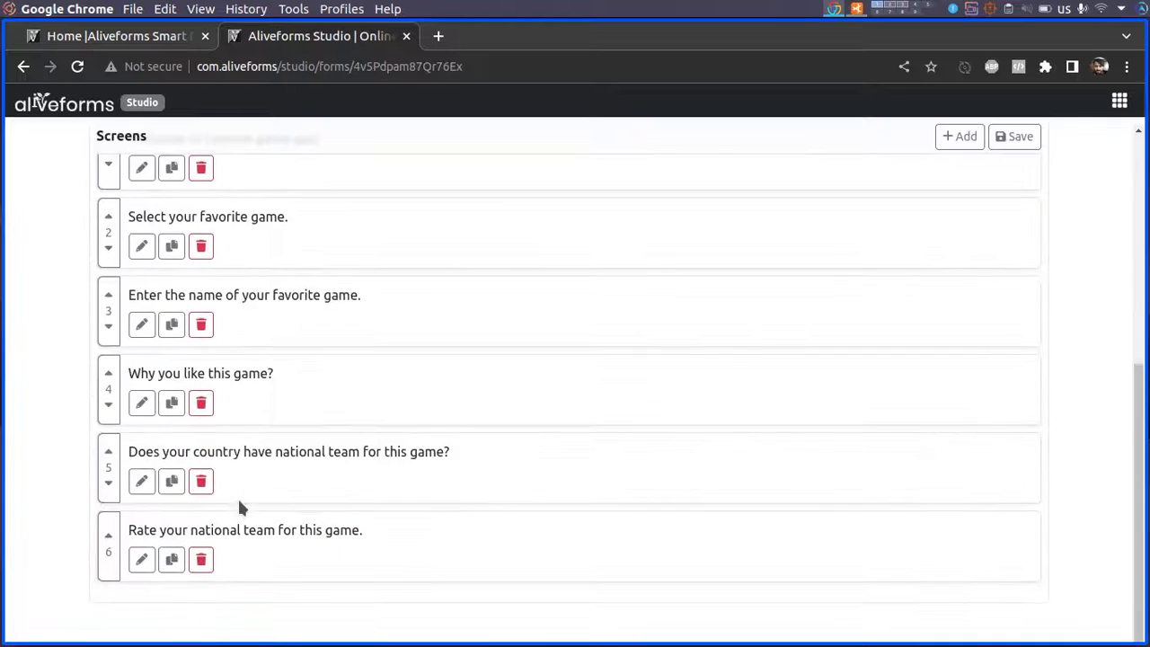
# - Add a closing Information Screen titled "Thank you!" after the rating screen
pyautogui.click(958, 135)
pyautogui.click(450, 196)
pyautogui.click(269, 243)
pyautogui.click(285, 256)
pyautogui.write('Thankk')
pyautogui.press('BackSpace')
pyautogui.write('you')
pyautogui.click(122, 517)
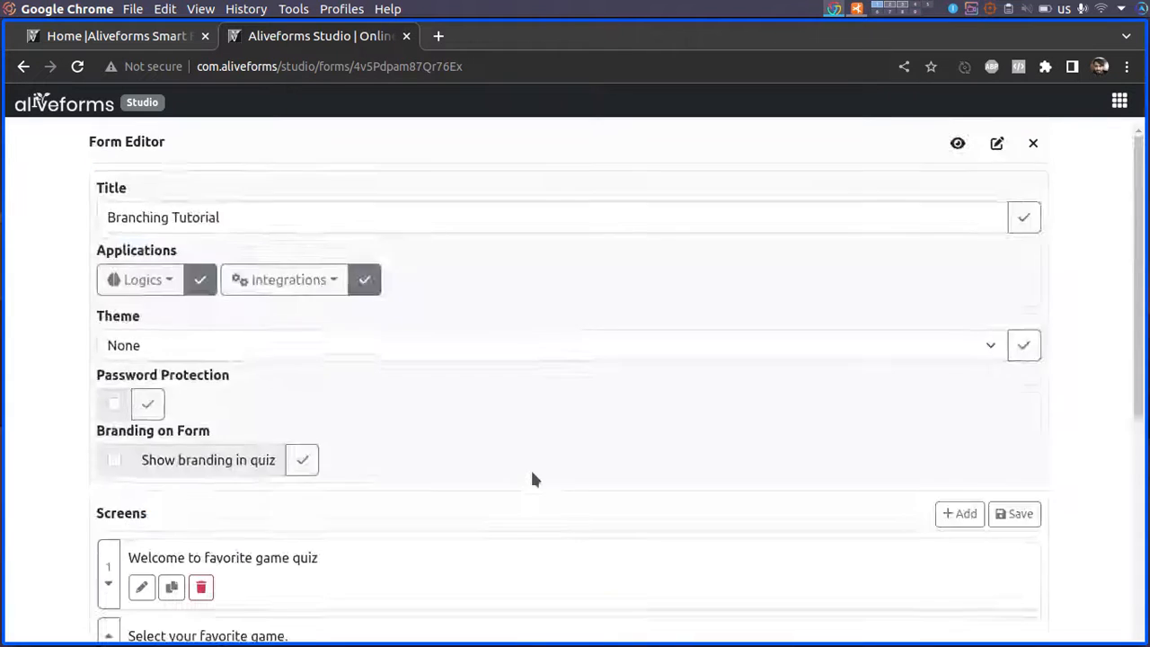
# - Save the form's list of screens
pyautogui.scroll(-4, 530, 467)
pyautogui.click(1015, 183)
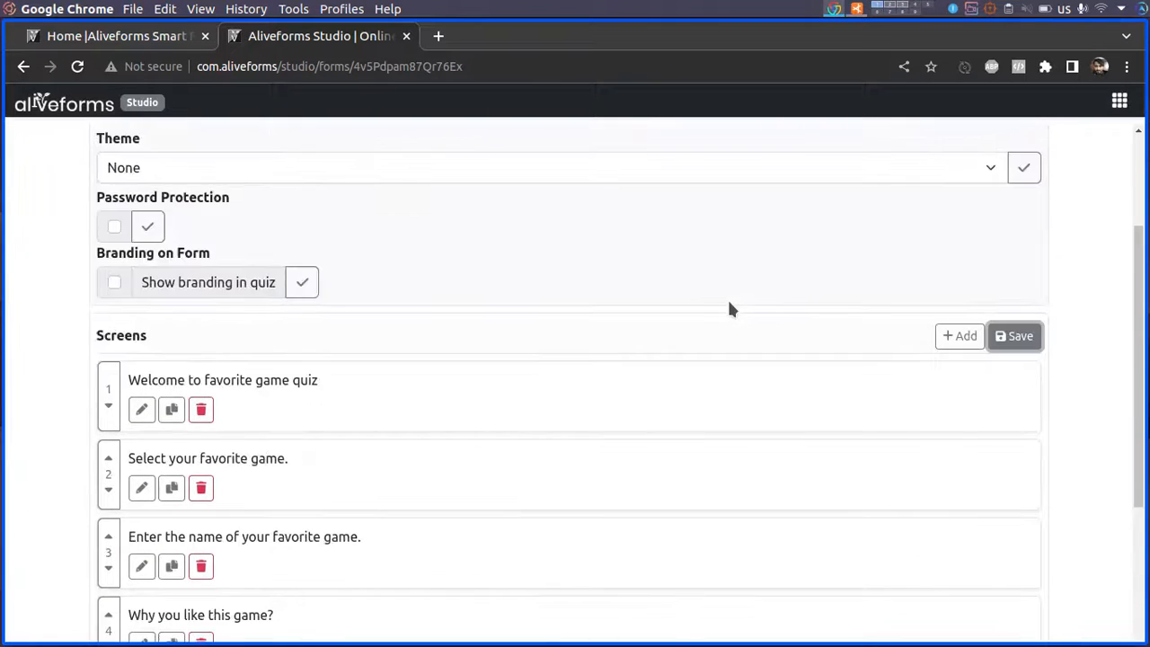
pyautogui.scroll(4, 735, 270)
pyautogui.scroll(-3, 735, 269)
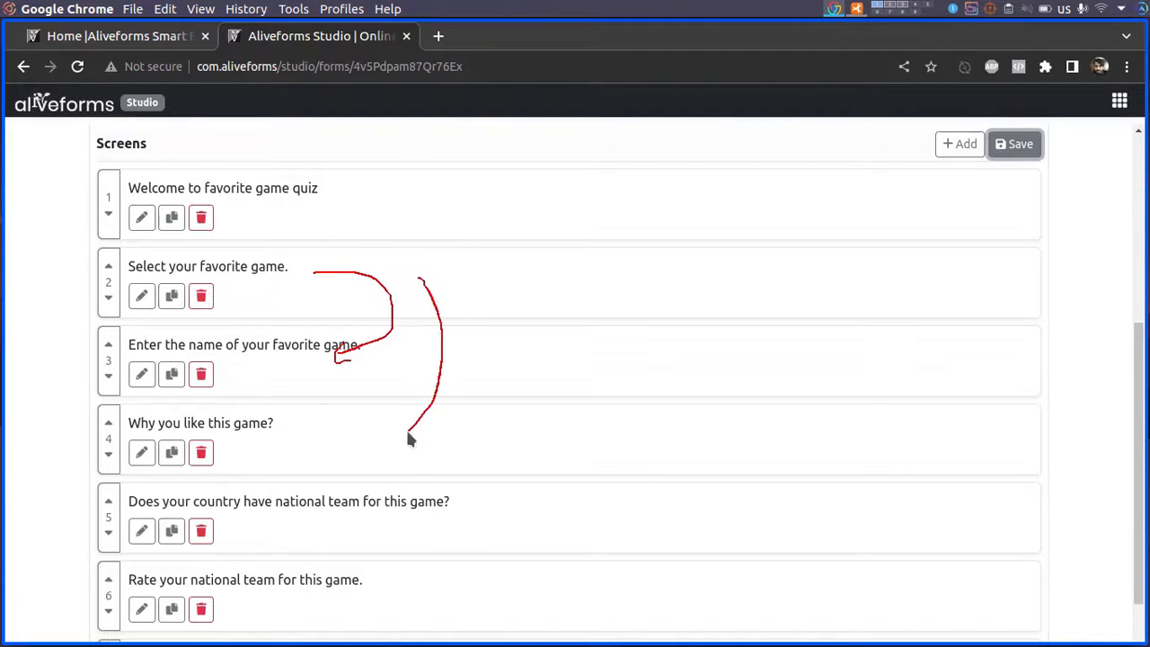
pyautogui.moveTo(401, 429)
pyautogui.mouseDown()
pyautogui.moveTo(401, 440)
pyautogui.moveTo(416, 438)
pyautogui.mouseUp()
pyautogui.moveTo(464, 445)
pyautogui.mouseDown()
pyautogui.moveTo(505, 342)
pyautogui.moveTo(476, 281)
pyautogui.moveTo(501, 278)
pyautogui.mouseUp()
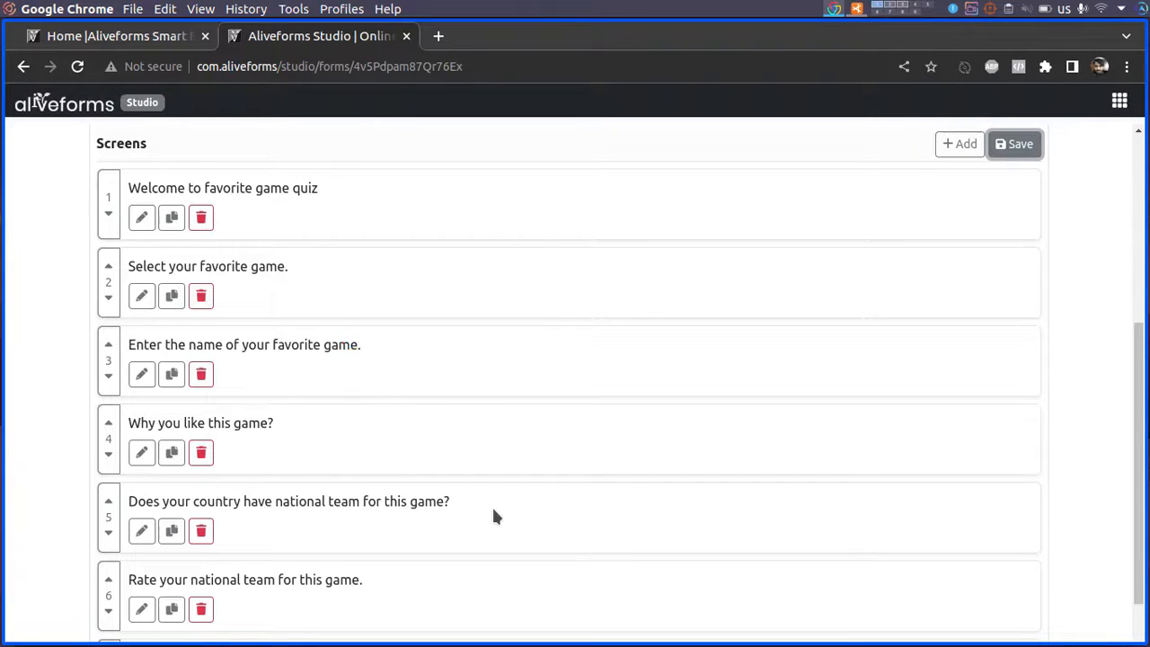
pyautogui.scroll(-3, 494, 517)
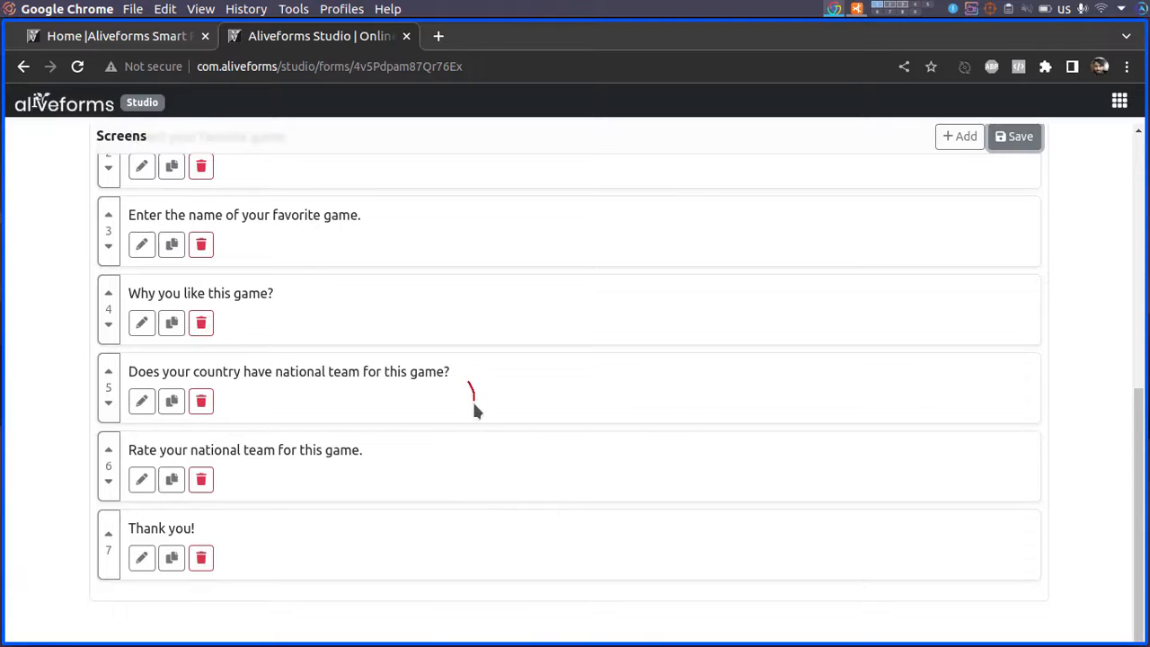
pyautogui.moveTo(419, 438)
pyautogui.mouseDown()
pyautogui.moveTo(417, 456)
pyautogui.moveTo(440, 457)
pyautogui.moveTo(427, 456)
pyautogui.mouseUp()
pyautogui.moveTo(521, 380); pyautogui.dragTo(482, 505)
pyautogui.moveTo(433, 533); pyautogui.dragTo(426, 550)
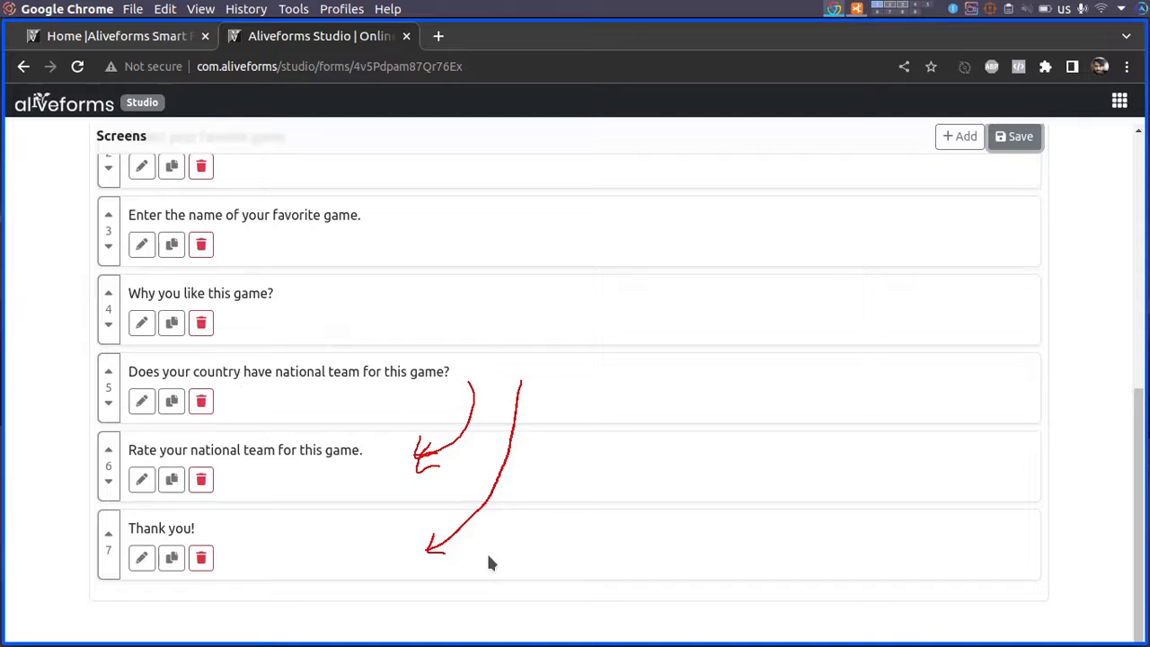
pyautogui.moveTo(505, 537)
pyautogui.mouseDown()
pyautogui.moveTo(598, 441)
pyautogui.moveTo(575, 401)
pyautogui.mouseUp()
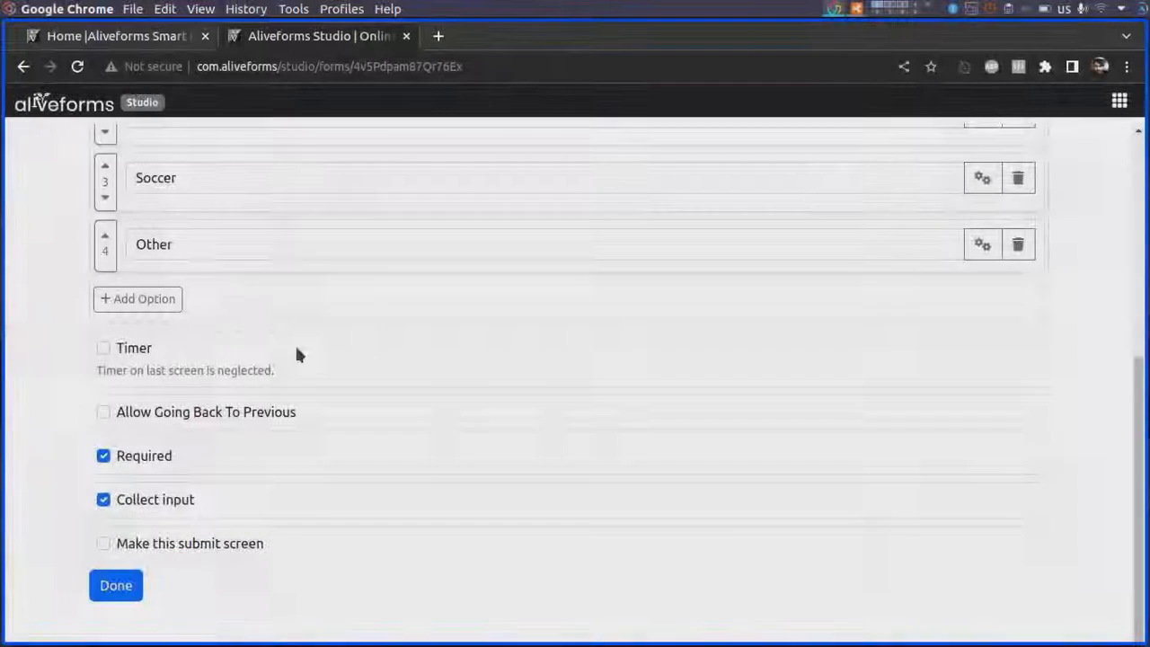
# - Set the next screen for the Other option to "2 Enter the name of your favorite game."
pyautogui.scroll(3, 299, 355)
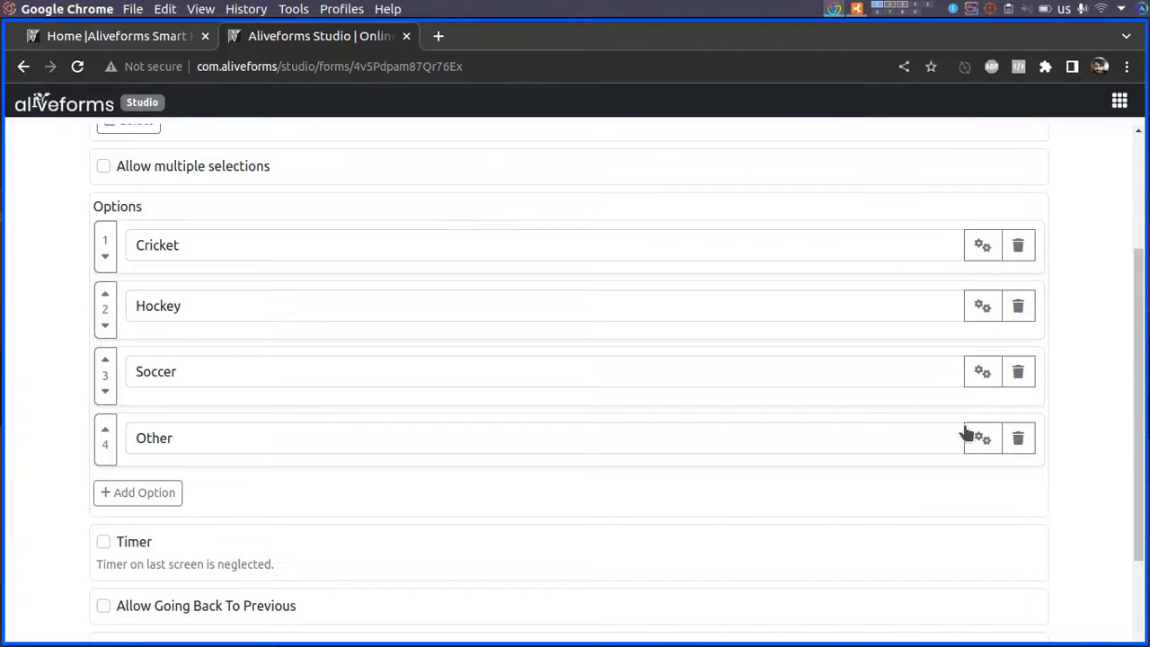
pyautogui.click(972, 436)
pyautogui.scroll(-1, 813, 485)
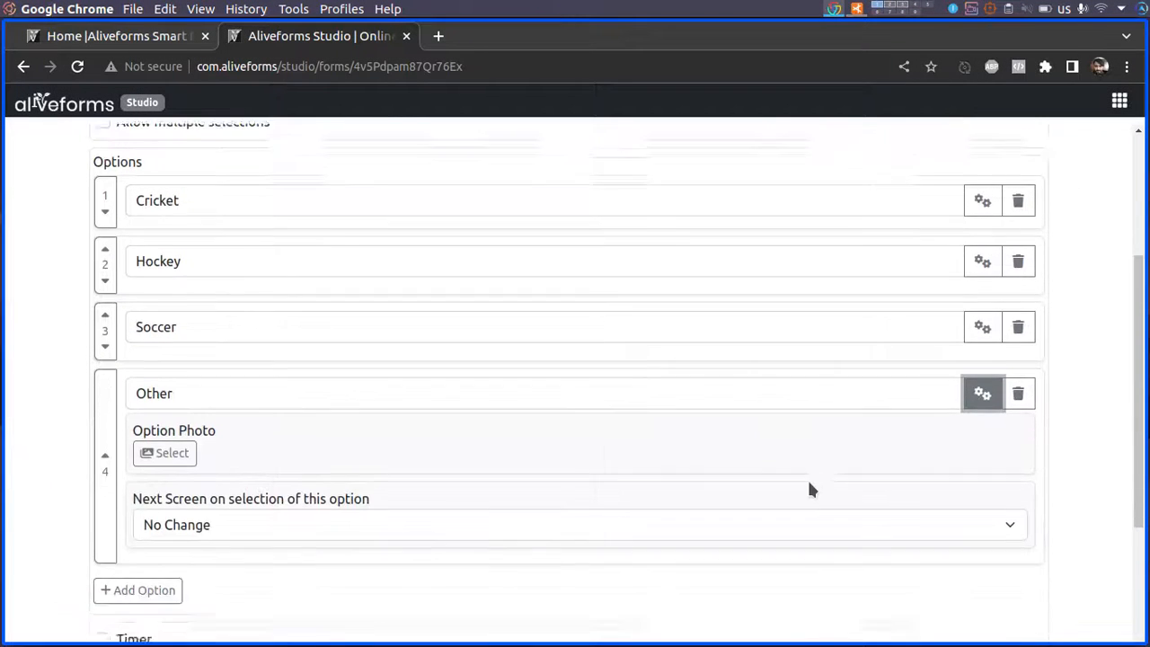
pyautogui.scroll(-1, 809, 490)
pyautogui.click(793, 475)
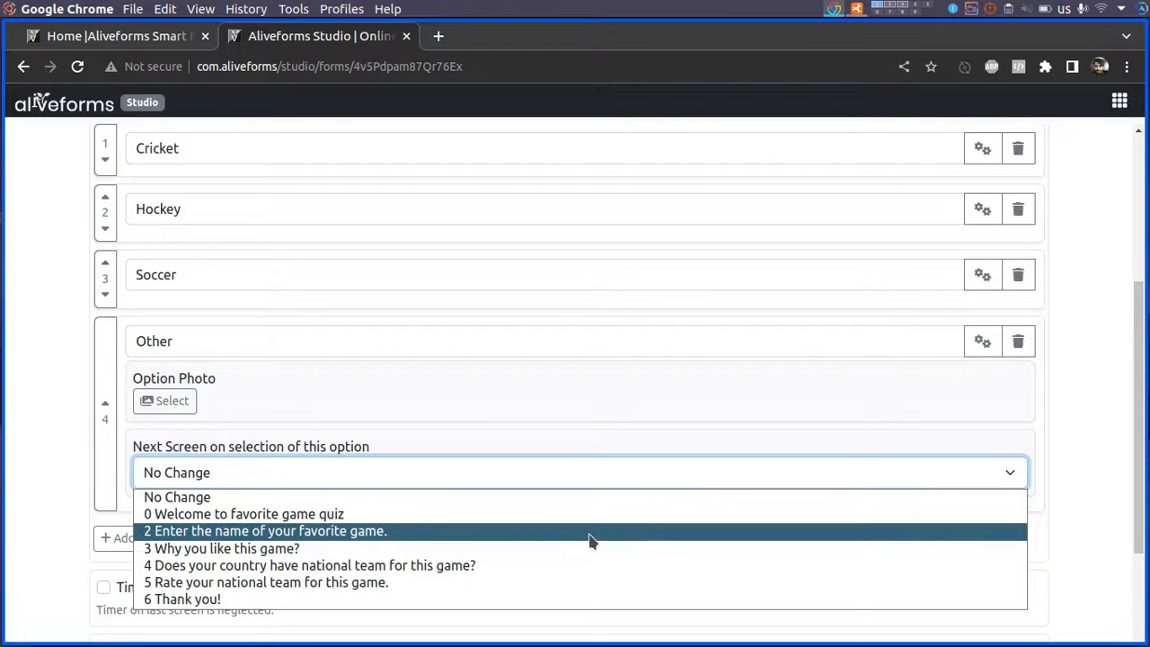
pyautogui.click(279, 531)
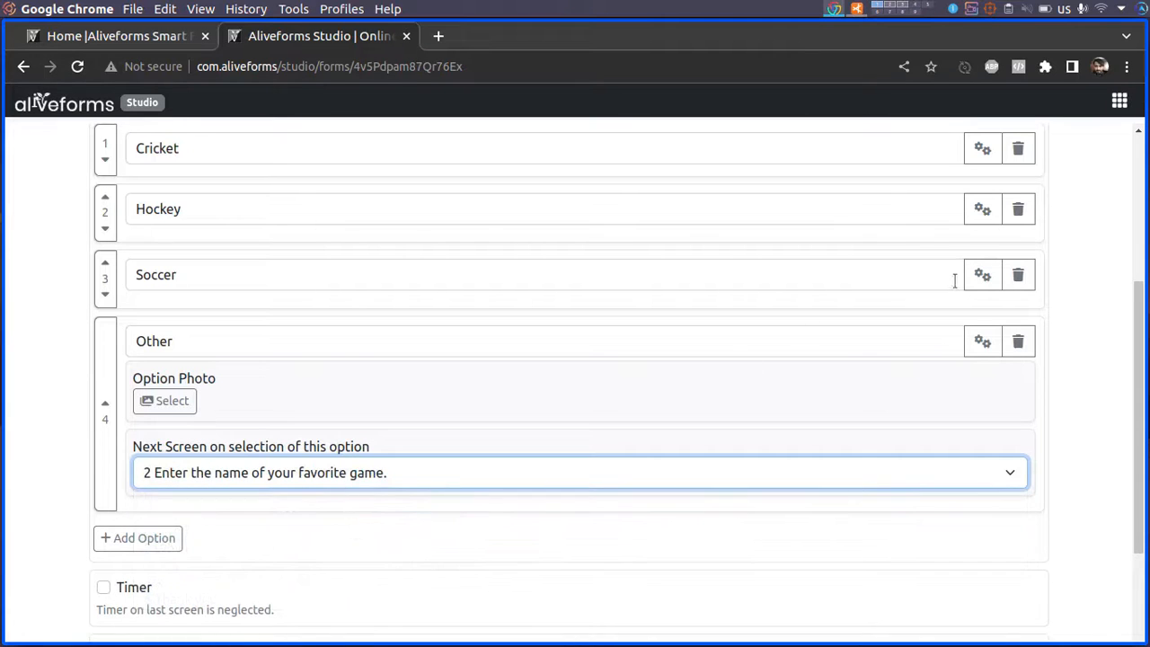
# - Set the next screen for both the Soccer and Hockey options to "3 Why you like this game?"
pyautogui.click(982, 275)
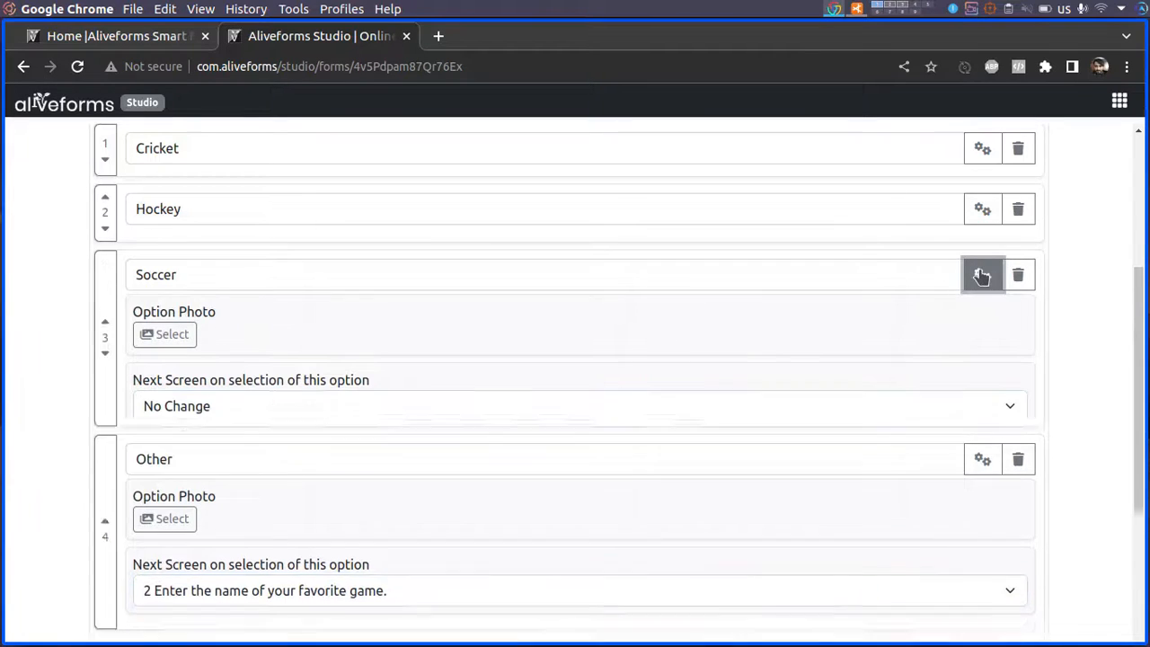
pyautogui.click(675, 405)
pyautogui.click(545, 488)
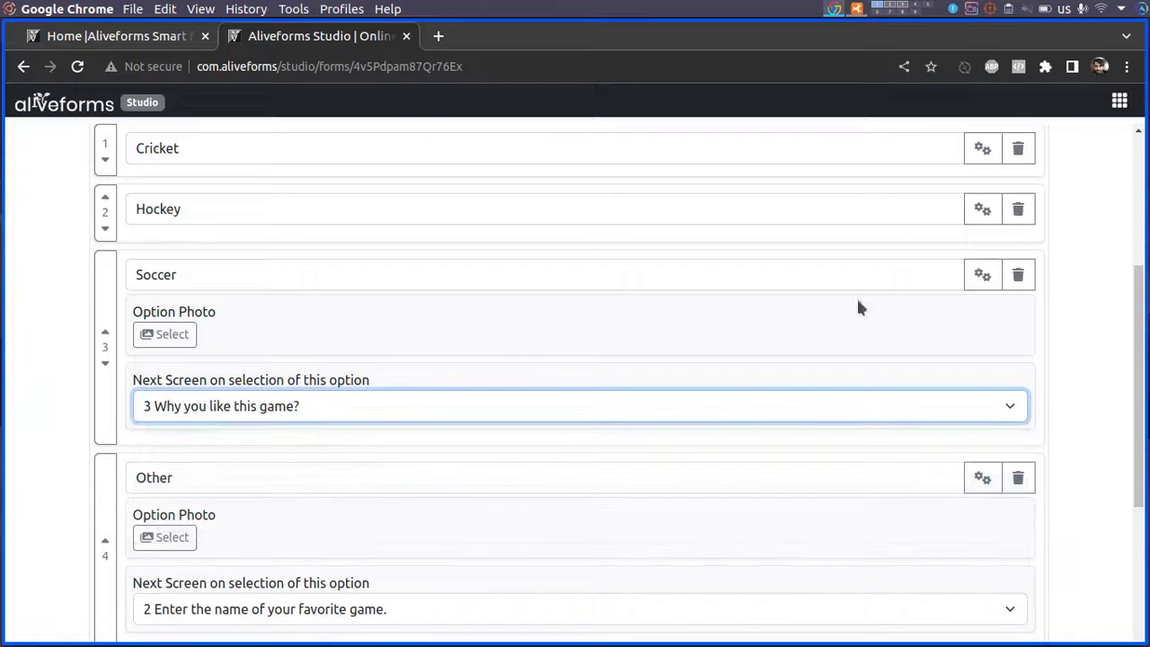
pyautogui.click(981, 210)
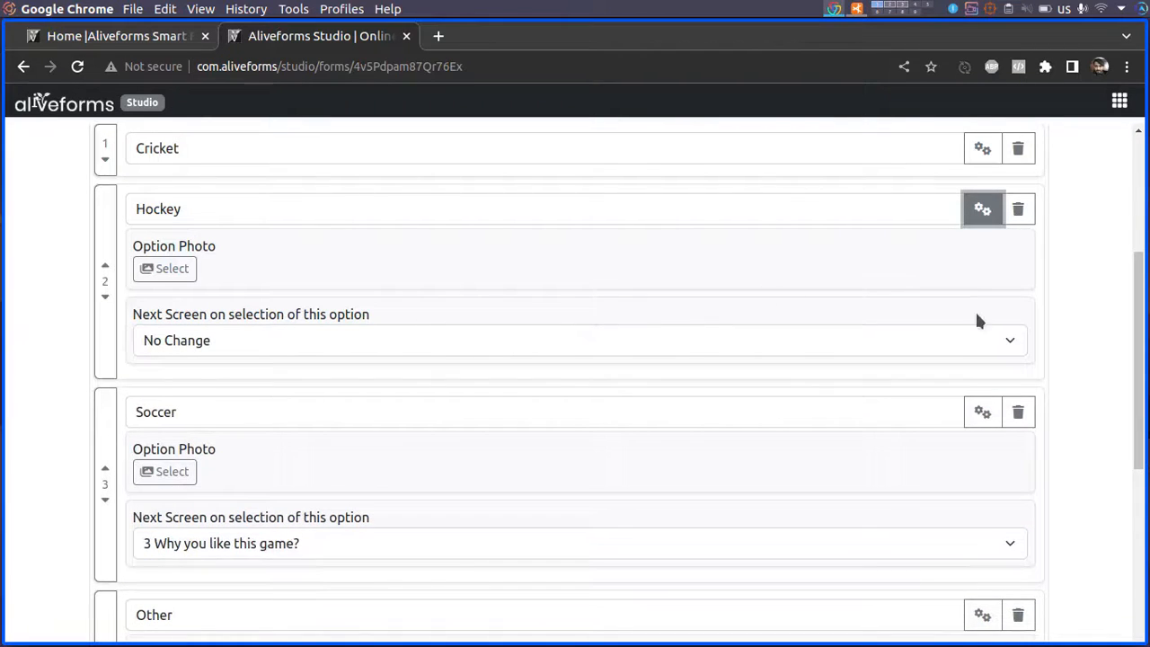
pyautogui.click(1010, 344)
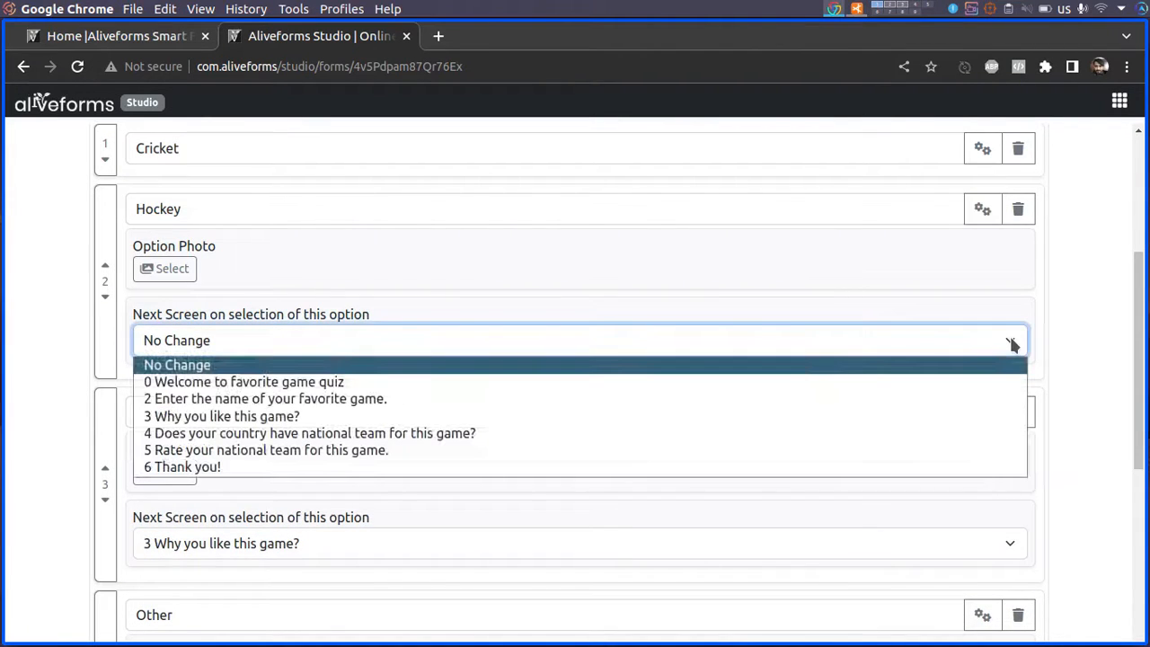
pyautogui.click(690, 413)
# - Set the next screen for the Cricket option to "3 Why you like this game?"
pyautogui.scroll(3, 847, 405)
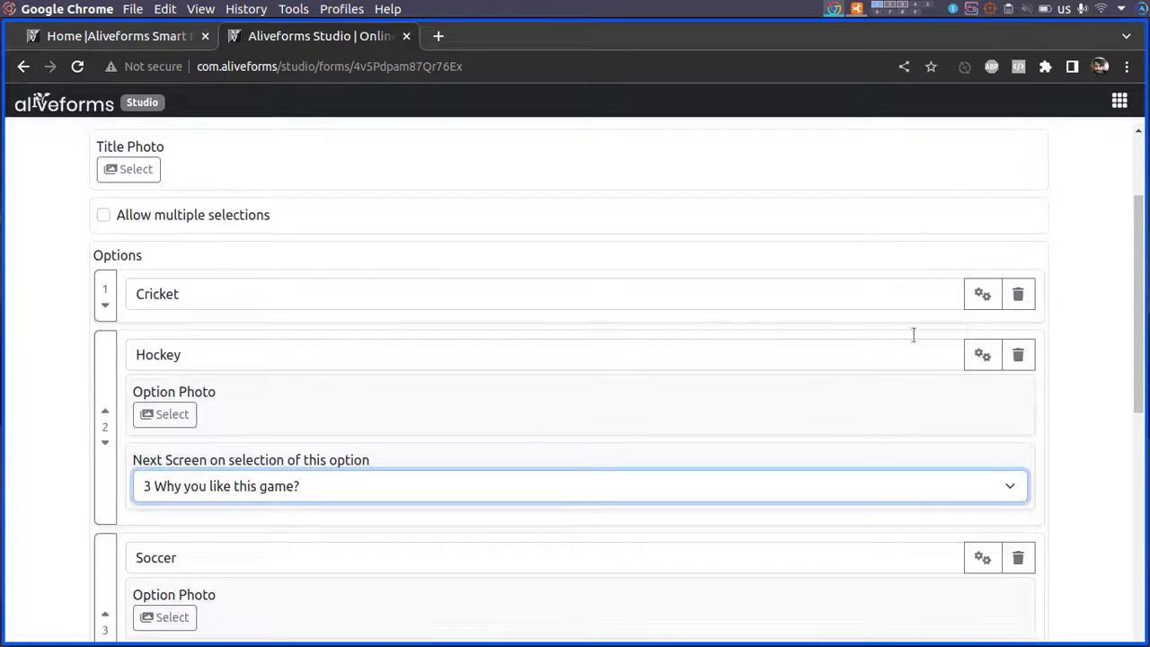
pyautogui.click(979, 297)
pyautogui.scroll(-1, 899, 383)
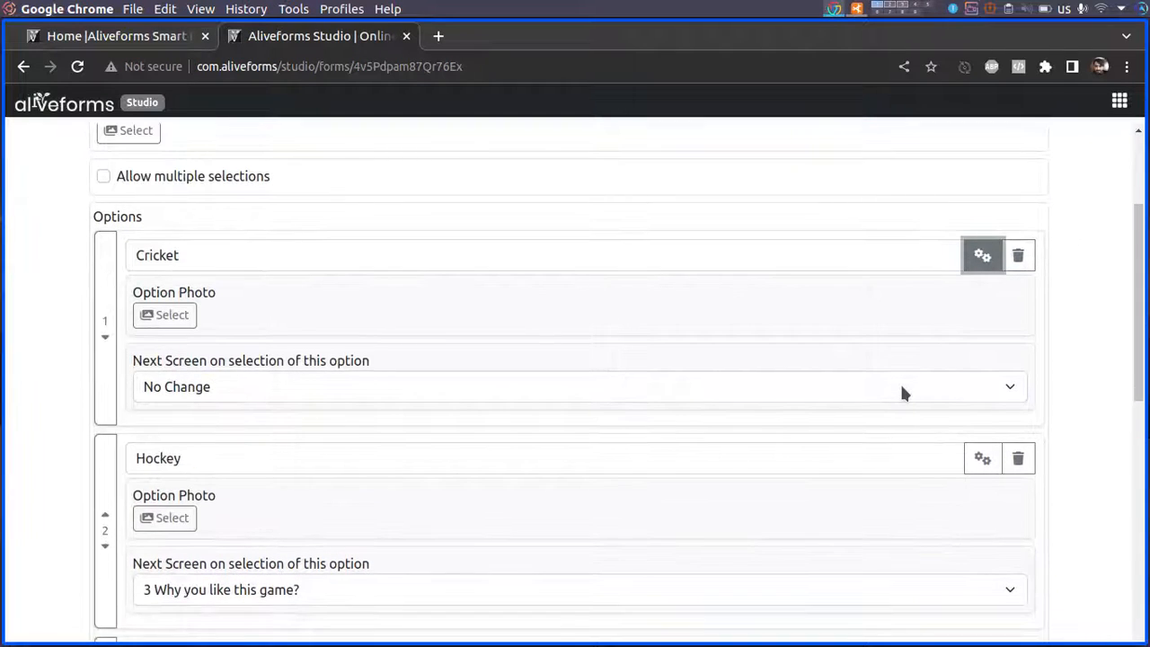
pyautogui.click(900, 385)
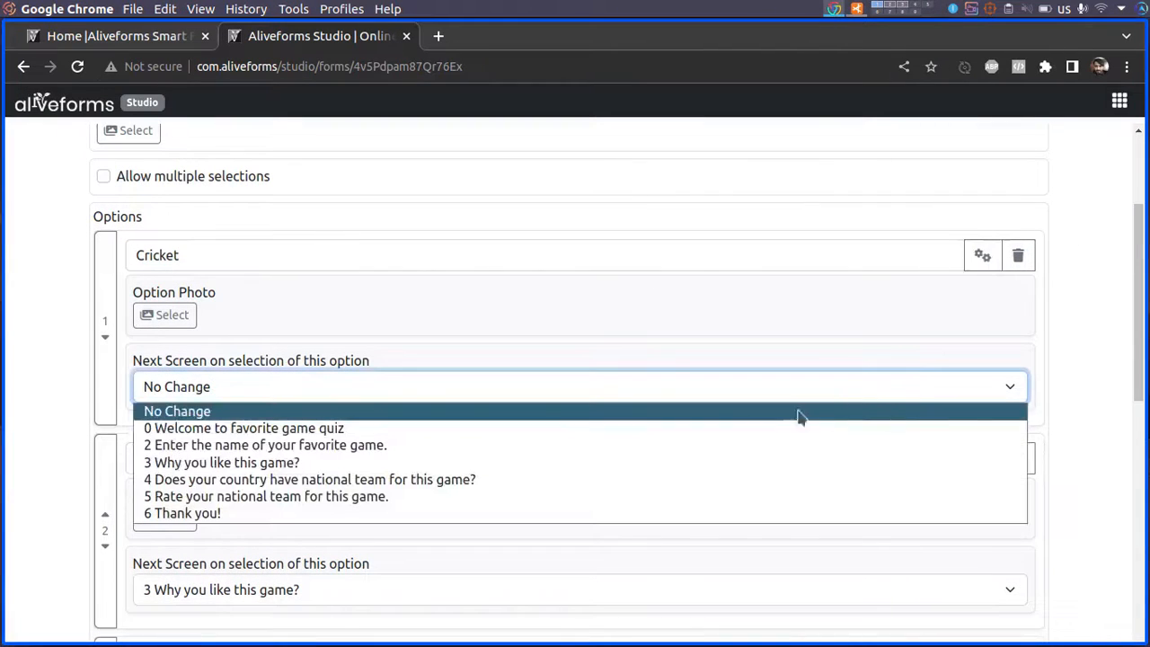
pyautogui.click(693, 464)
# - Allow going back to the previous screen on the game selection question and finish editing it
pyautogui.scroll(-2, 693, 462)
pyautogui.scroll(-7, 693, 461)
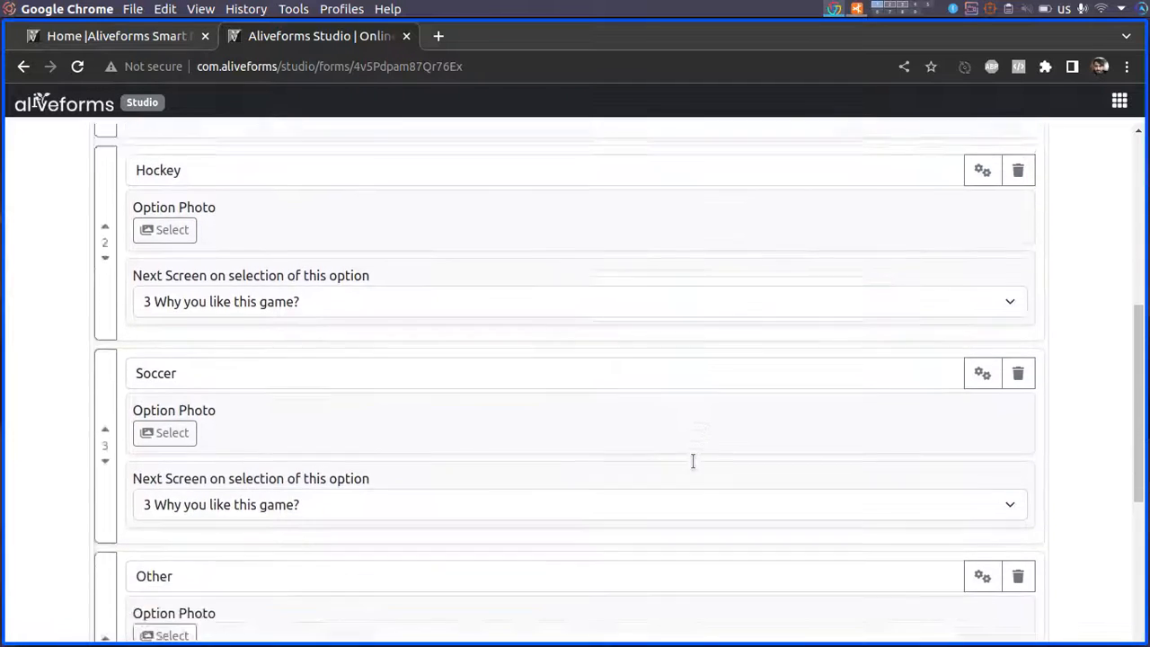
pyautogui.scroll(-1, 692, 459)
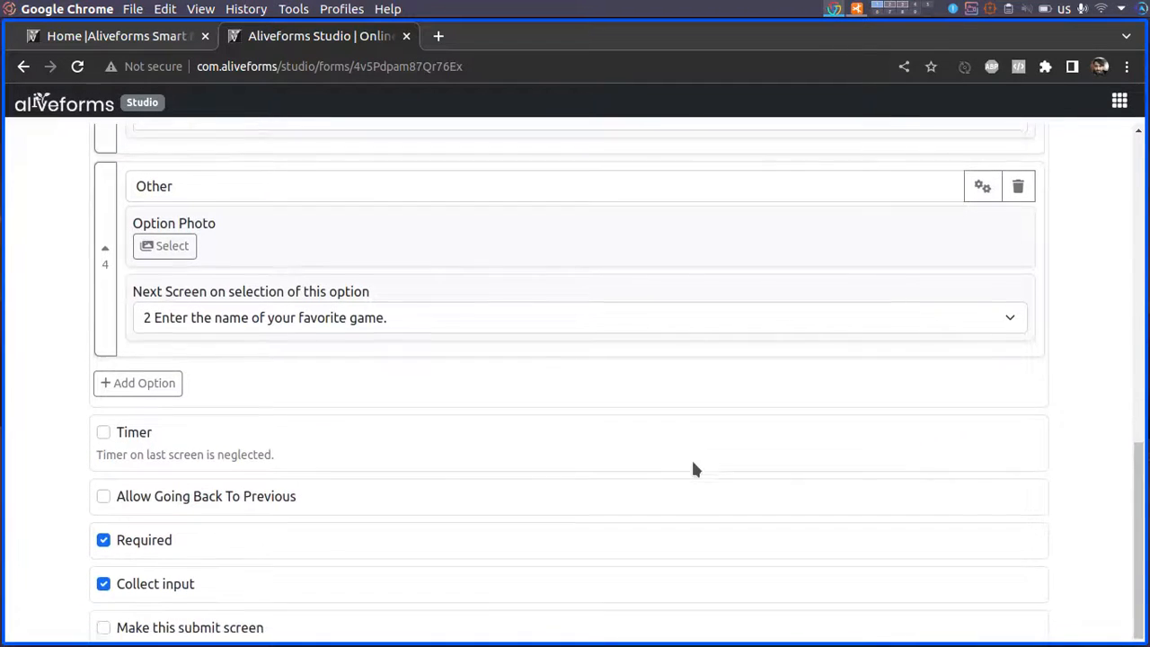
pyautogui.click(281, 418)
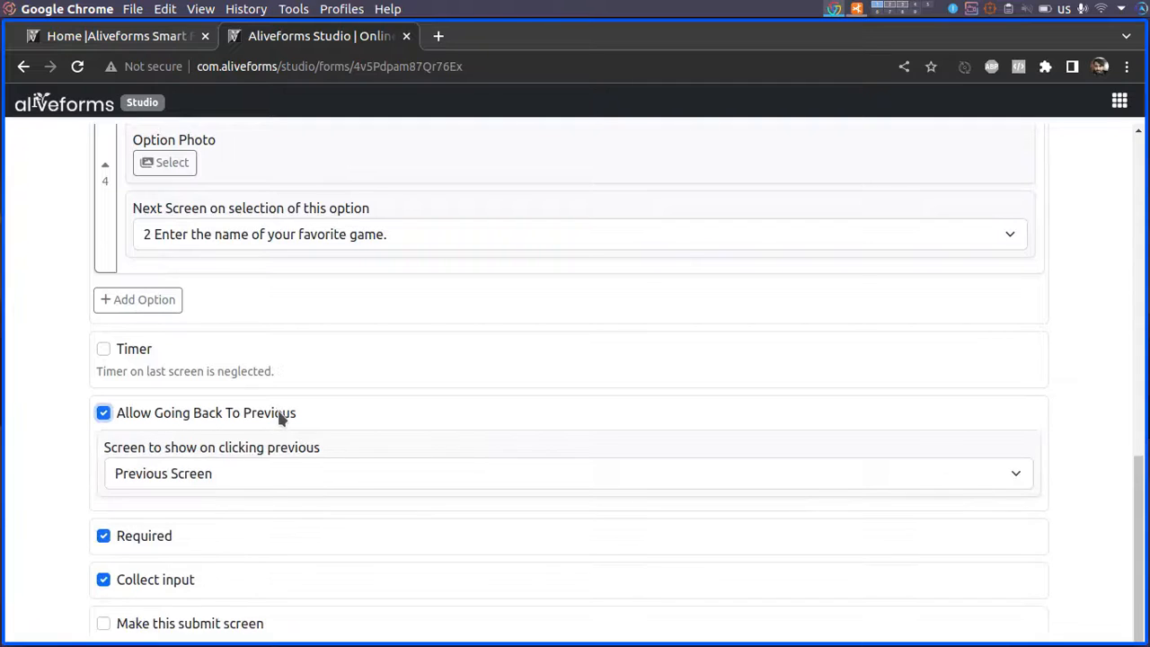
pyautogui.scroll(-1, 377, 418)
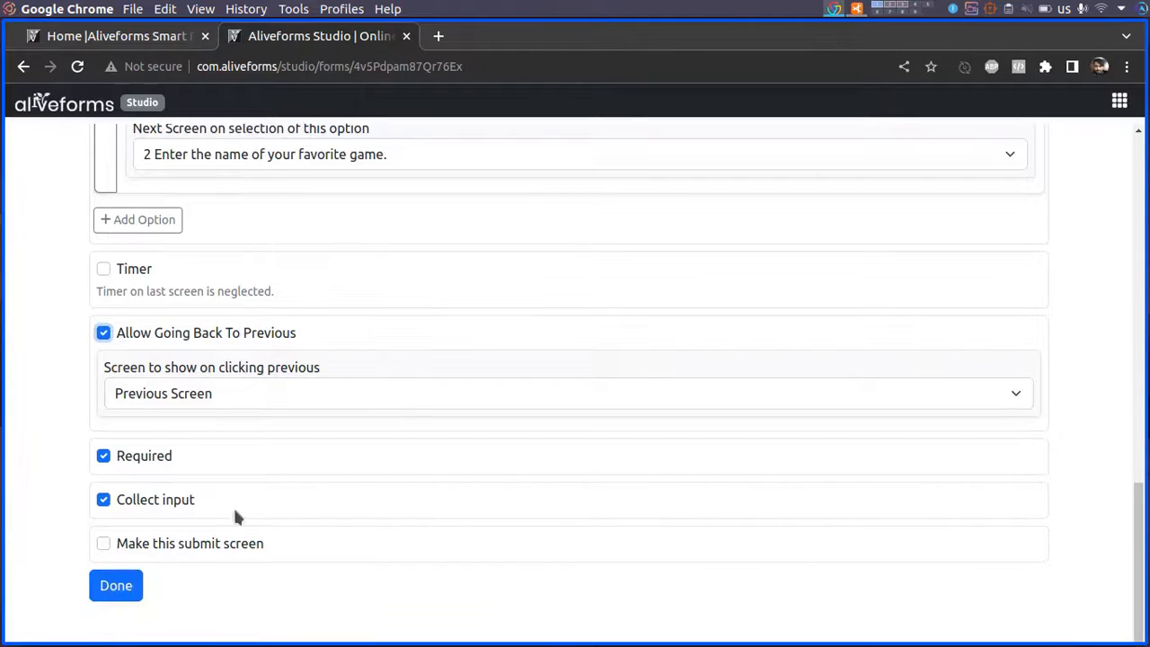
pyautogui.click(115, 586)
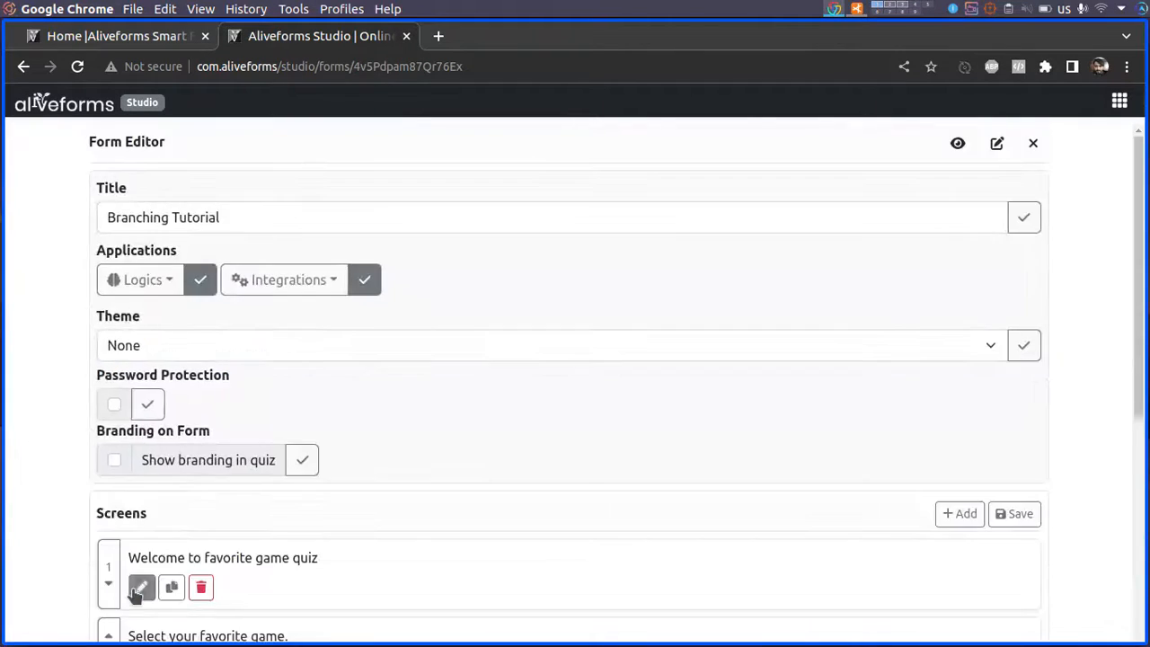
# - On the "Why you like this game?" screen, allow going back to "1 Select your favorite game." and finish editing
pyautogui.scroll(-4, 405, 501)
pyautogui.click(141, 425)
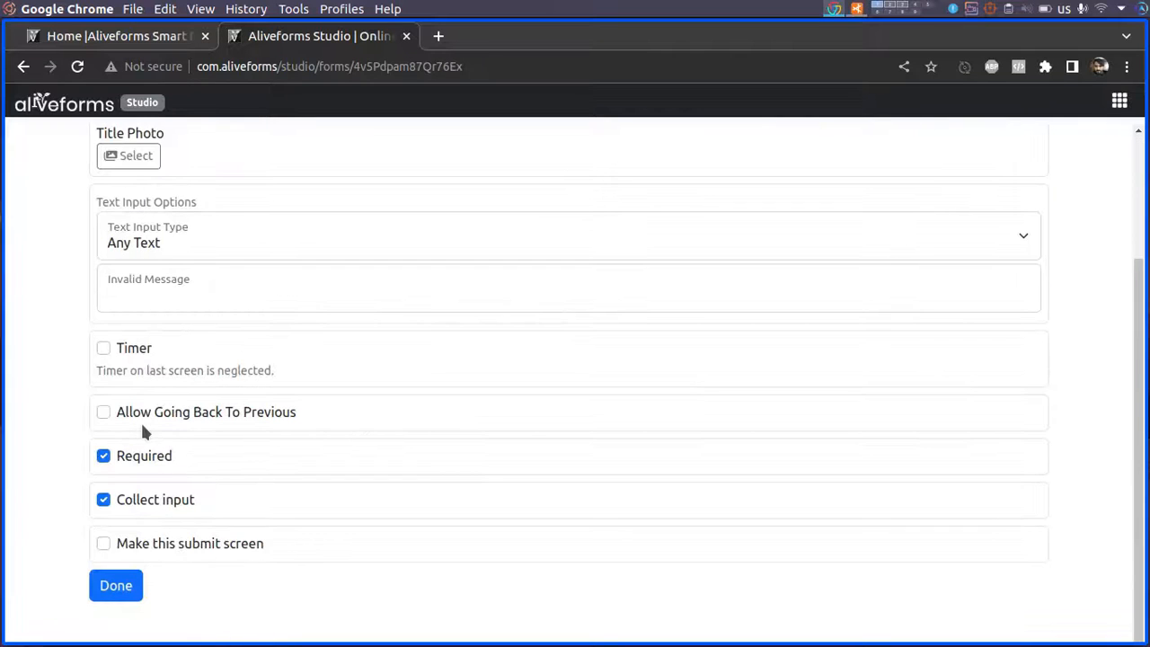
pyautogui.click(227, 410)
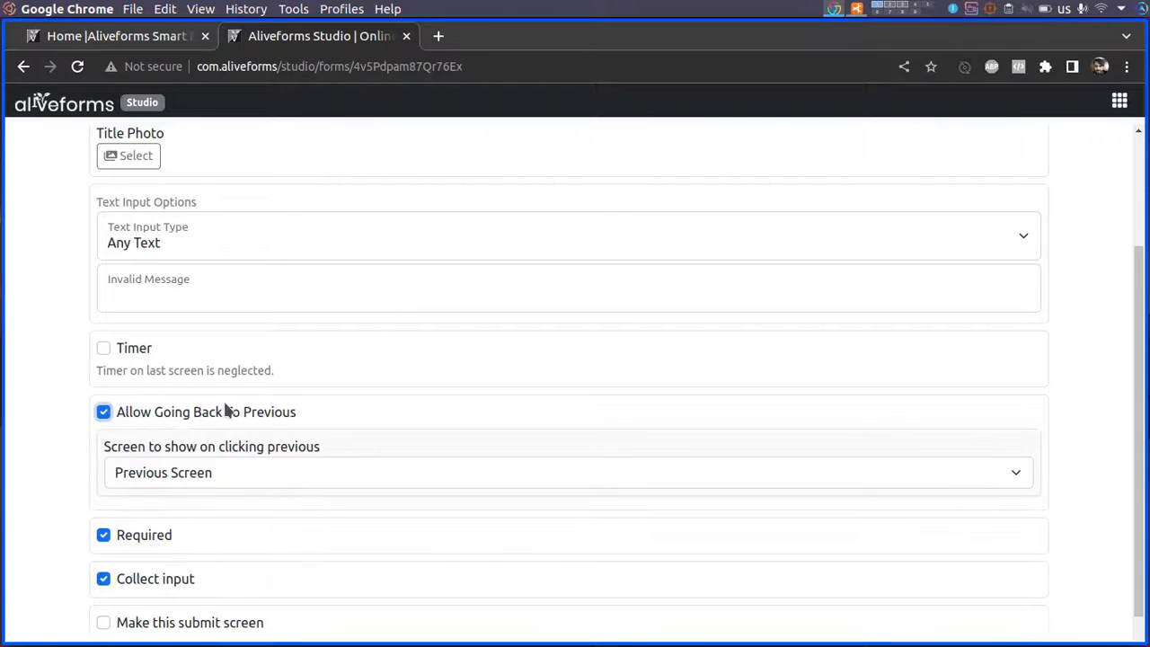
pyautogui.click(320, 473)
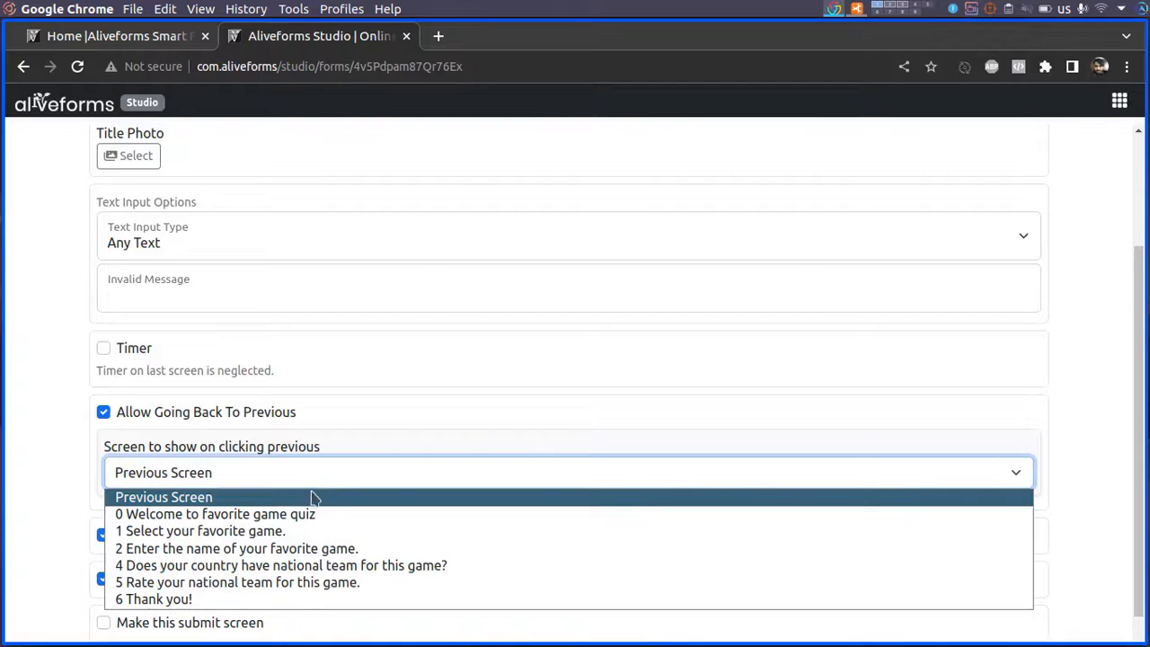
pyautogui.click(297, 533)
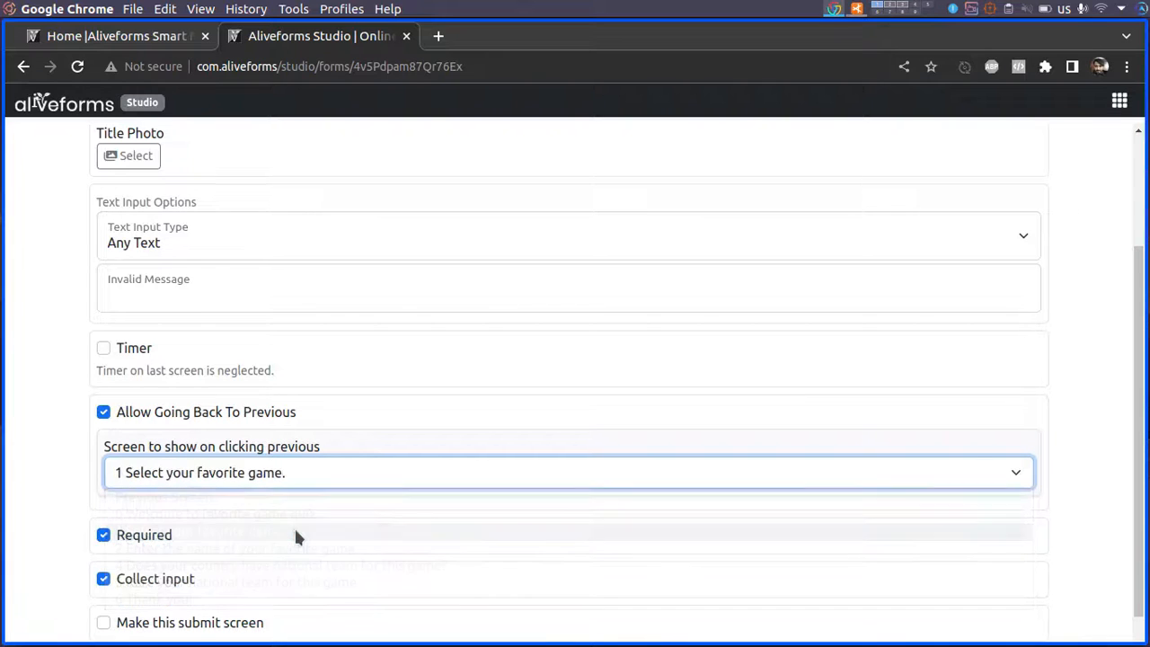
pyautogui.scroll(-2, 297, 533)
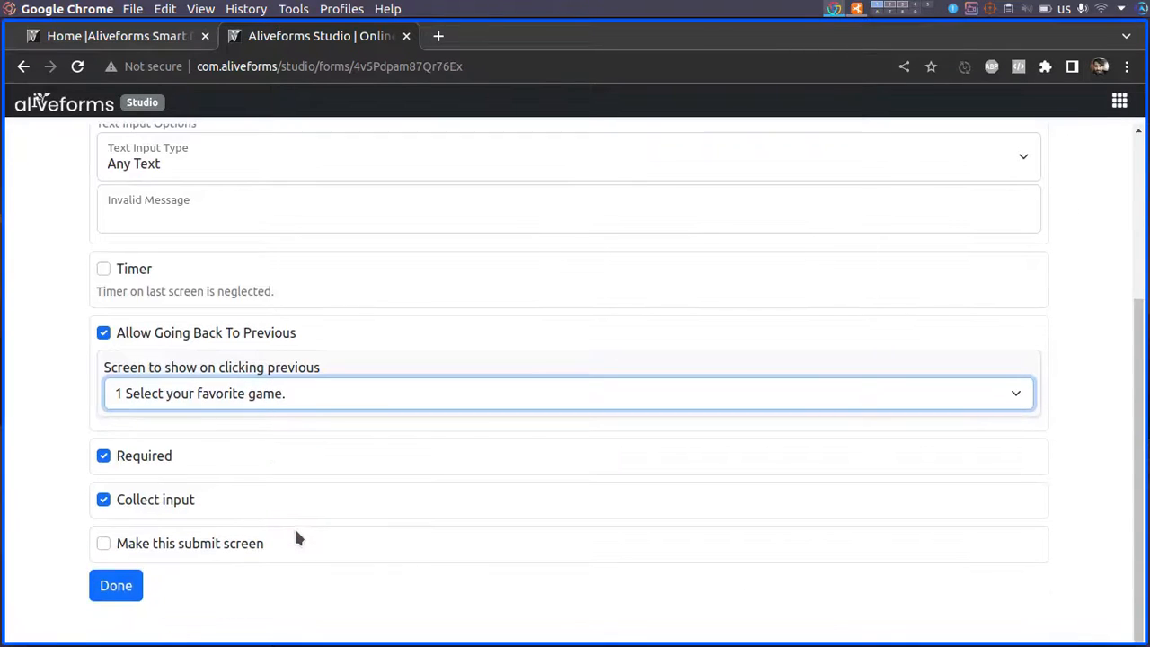
pyautogui.click(112, 586)
# - On the "Does your country have national team for this game?" screen, set Yes to lead to "5 Rate your national team for this game."
pyautogui.scroll(-5, 287, 540)
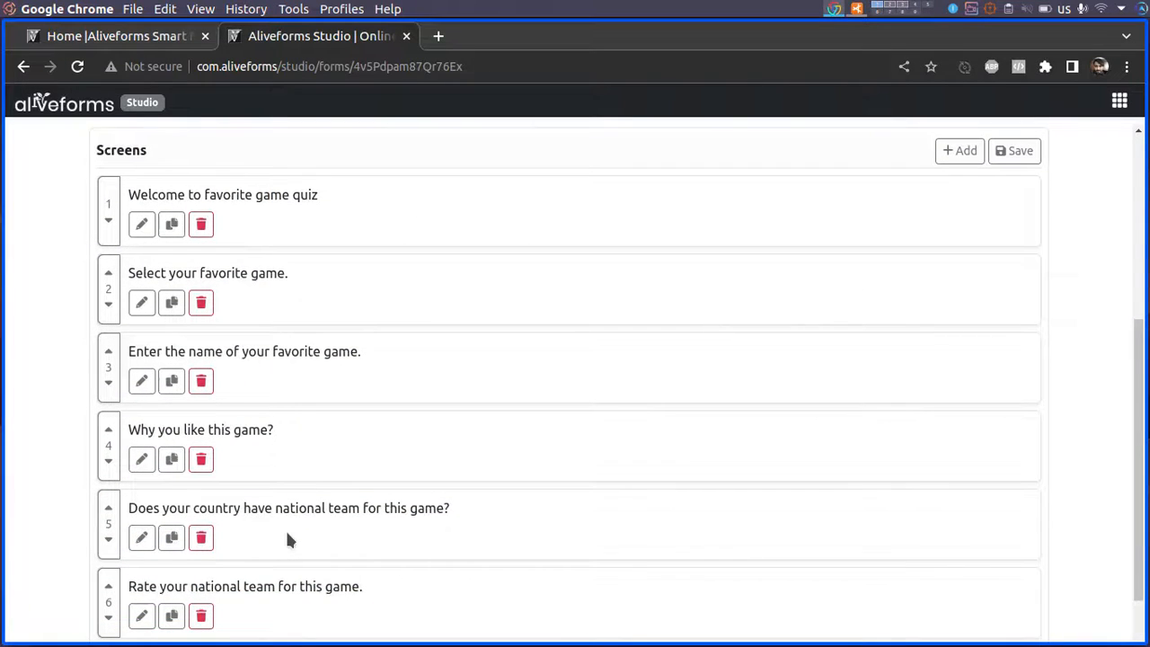
pyautogui.scroll(-2, 285, 528)
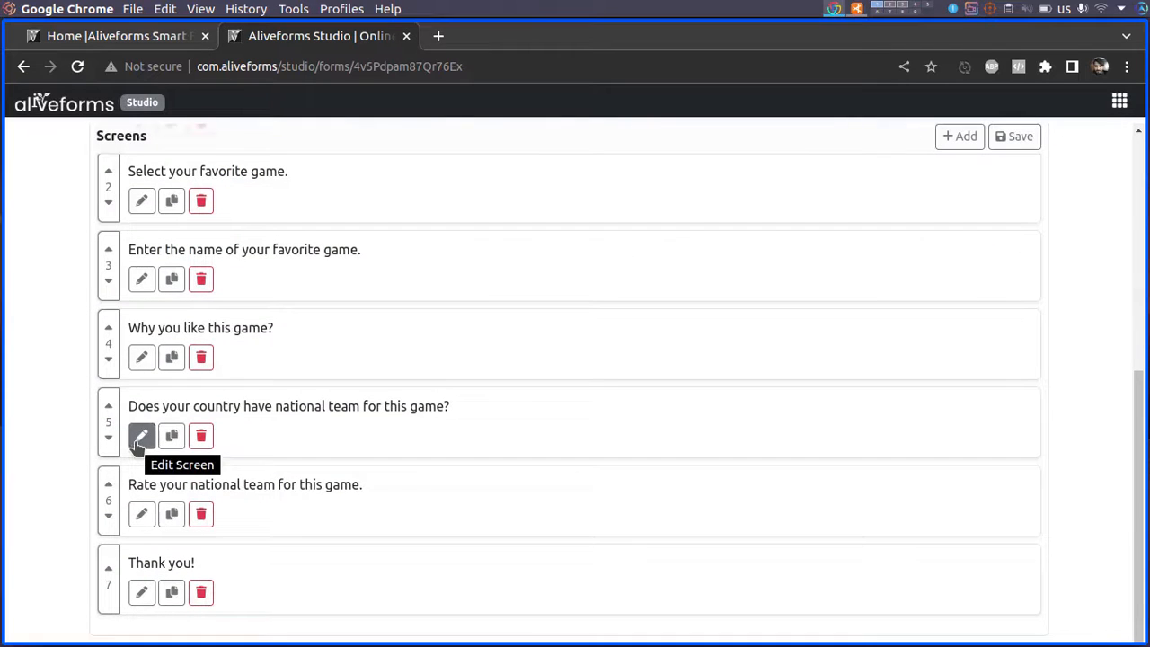
pyautogui.click(139, 438)
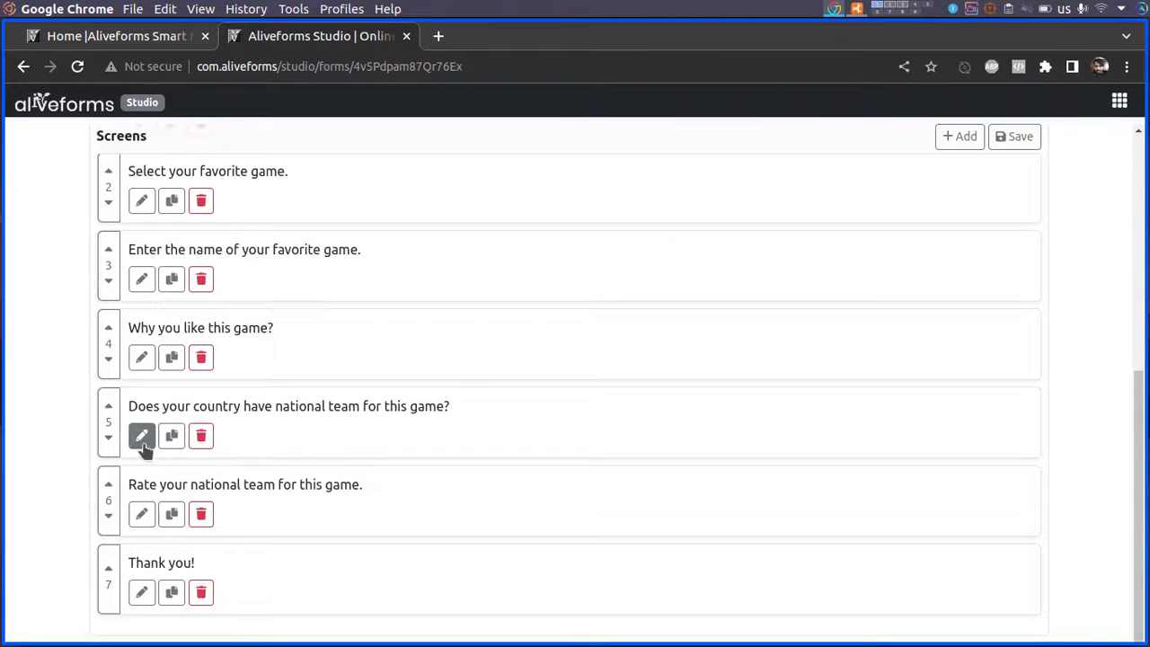
pyautogui.click(982, 311)
pyautogui.click(395, 442)
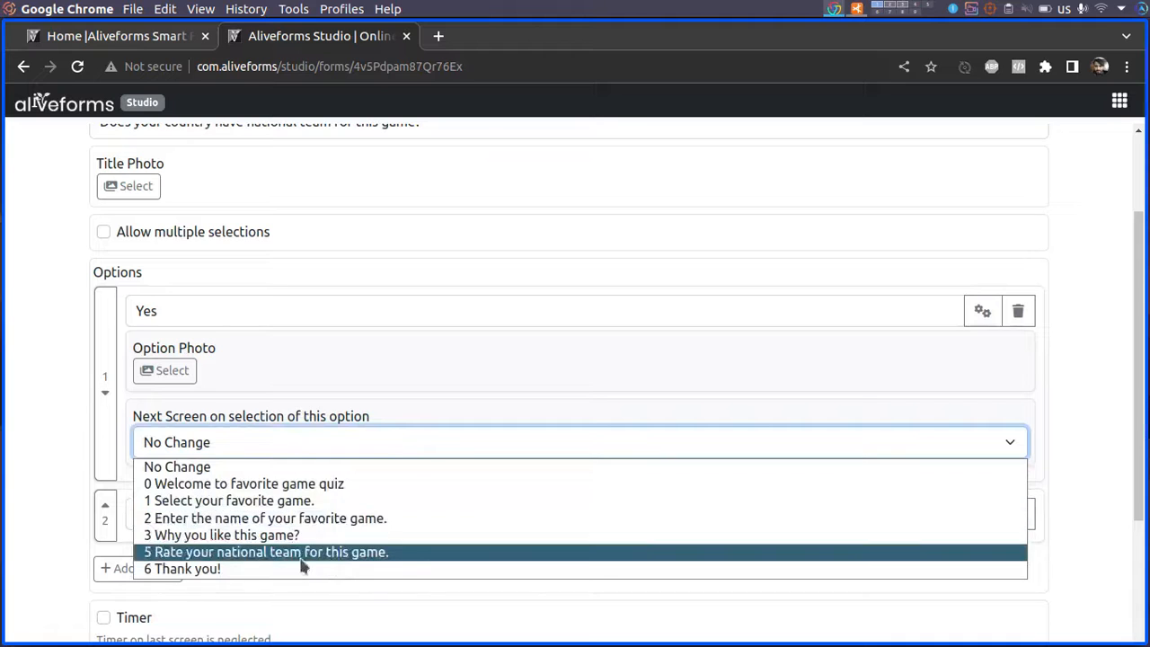
pyautogui.click(303, 552)
# - Set the next screen for the No option to "6 Thank you!"
pyautogui.click(976, 514)
pyautogui.scroll(-3, 808, 503)
pyautogui.click(737, 494)
pyautogui.click(569, 625)
# - Set the Yes option's next screen to No Change and finish editing the national team question
pyautogui.click(915, 289)
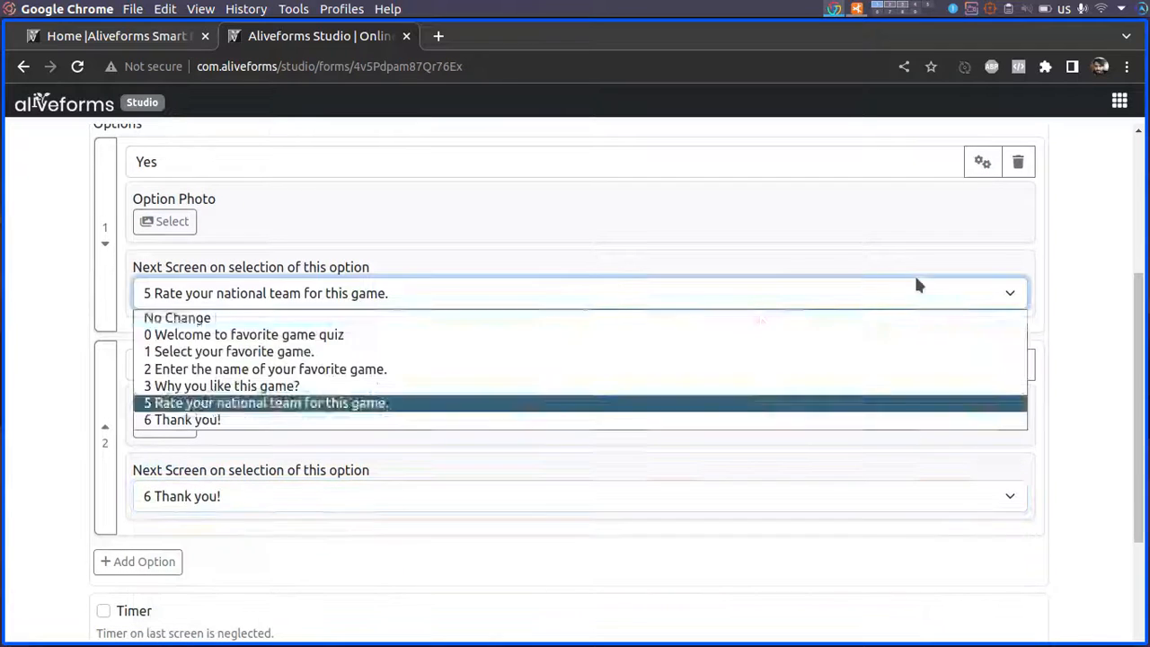
pyautogui.click(629, 319)
pyautogui.scroll(-2, 553, 388)
pyautogui.scroll(-1, 554, 398)
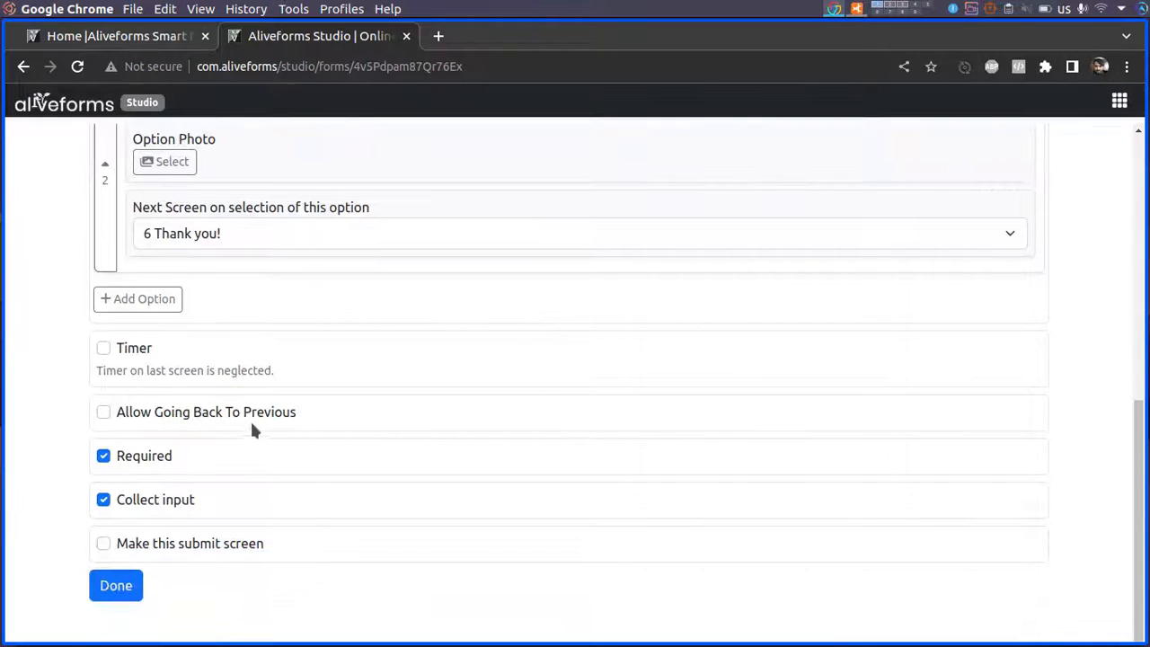
pyautogui.click(115, 585)
# - Open the "Rate your national team for this game." screen's settings and close them again
pyautogui.scroll(-5, 359, 521)
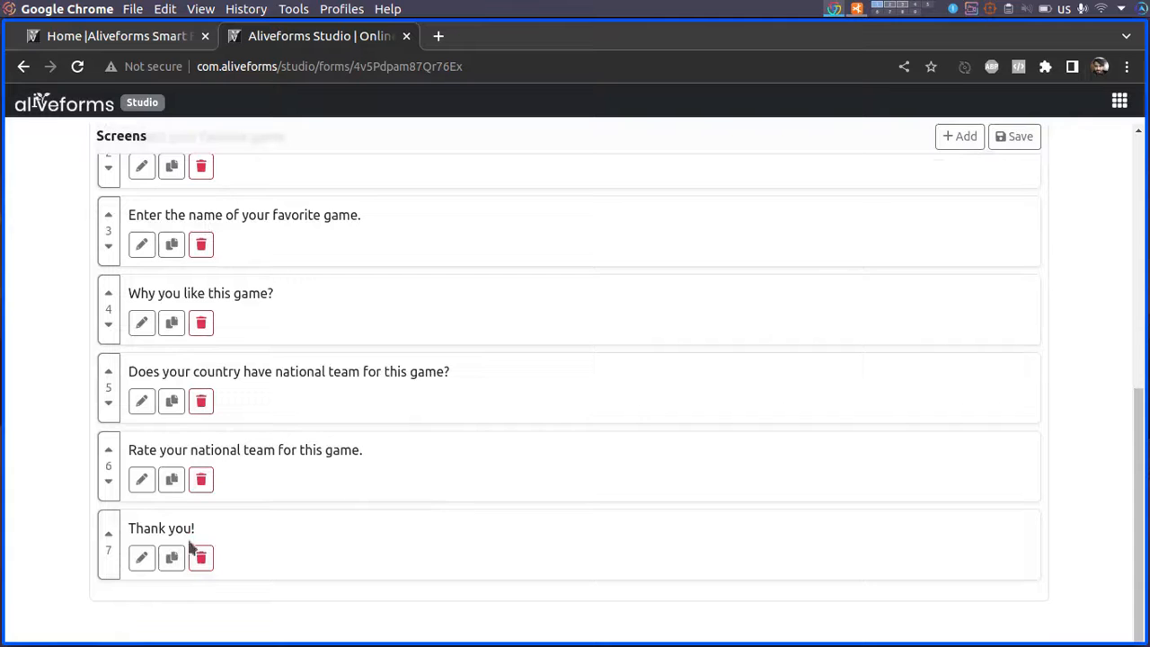
pyautogui.click(141, 479)
pyautogui.click(123, 597)
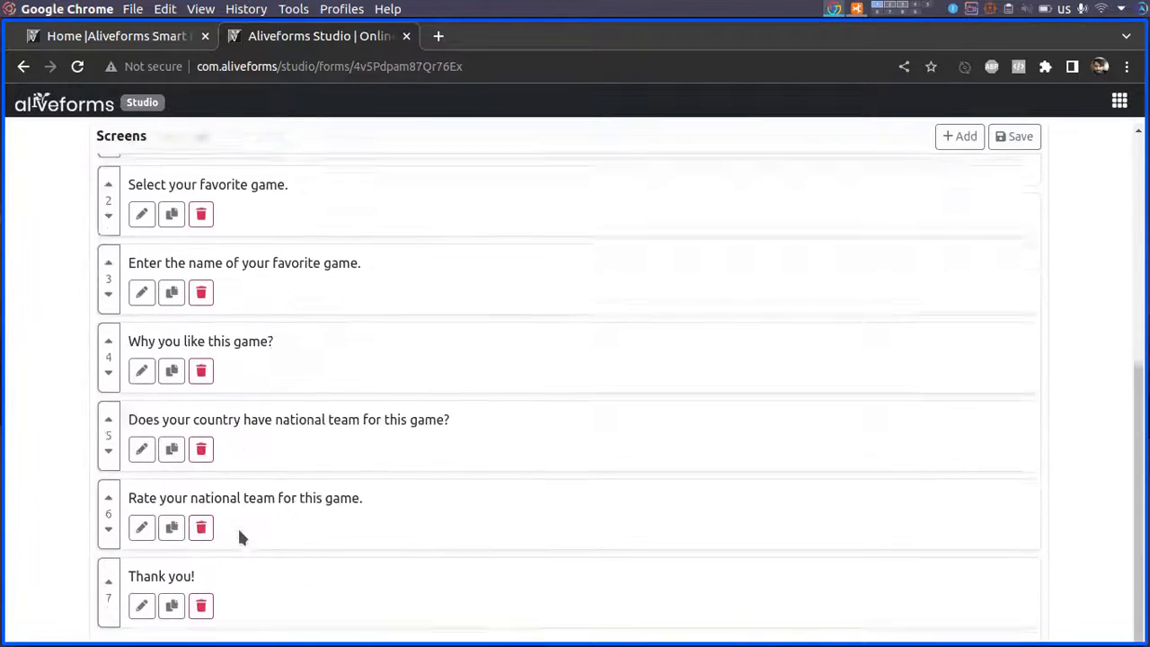
# - On the "Thank you!" screen, allow going back to "4 Does your country have national team for this game?" and finish editing
pyautogui.click(141, 608)
pyautogui.click(103, 431)
pyautogui.click(288, 491)
pyautogui.click(278, 602)
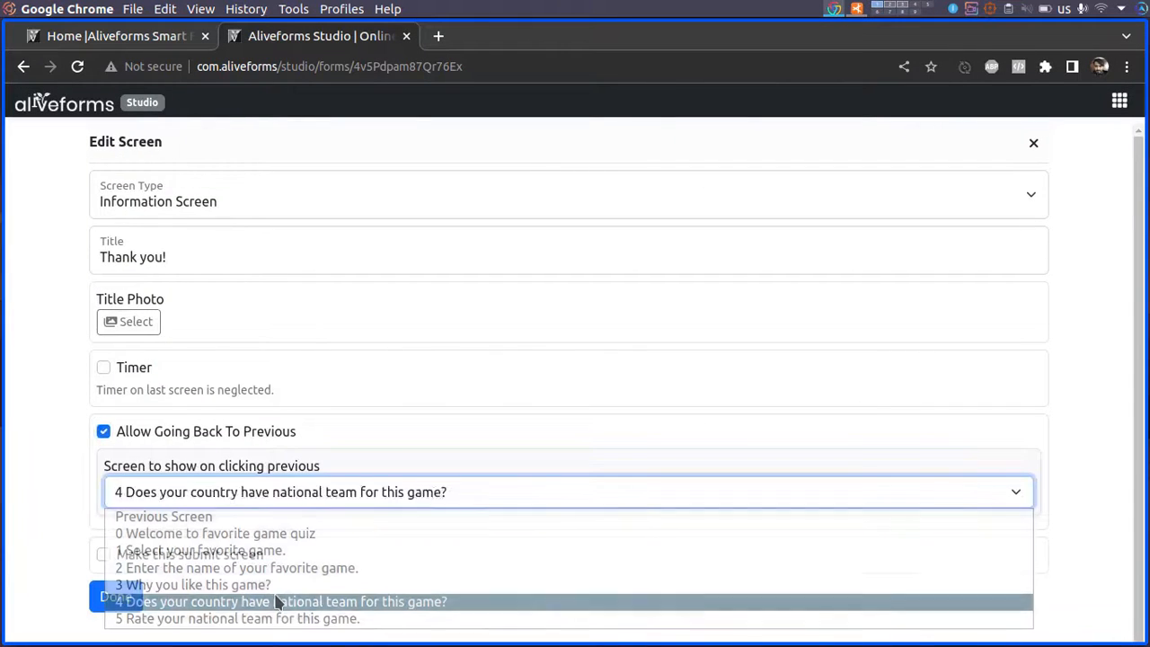
pyautogui.click(116, 597)
# - Save the form's screens and open a preview of the form
pyautogui.scroll(-5, 418, 530)
pyautogui.click(1013, 180)
pyautogui.scroll(4, 833, 299)
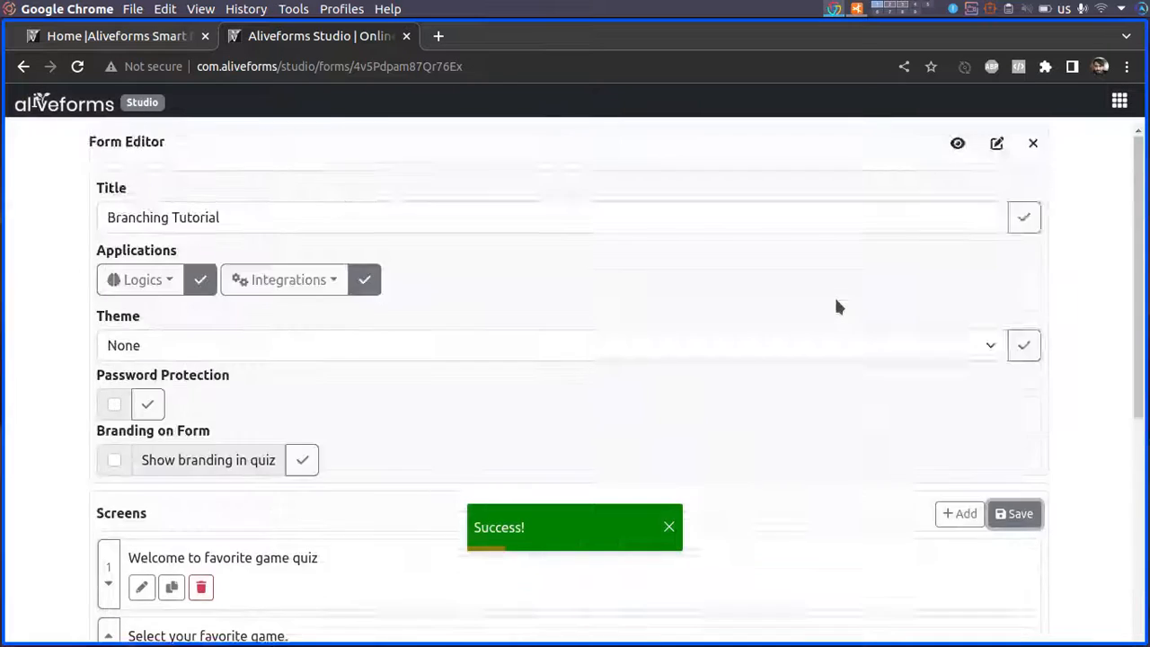
pyautogui.scroll(-5, 834, 298)
pyautogui.scroll(5, 834, 298)
pyautogui.click(960, 142)
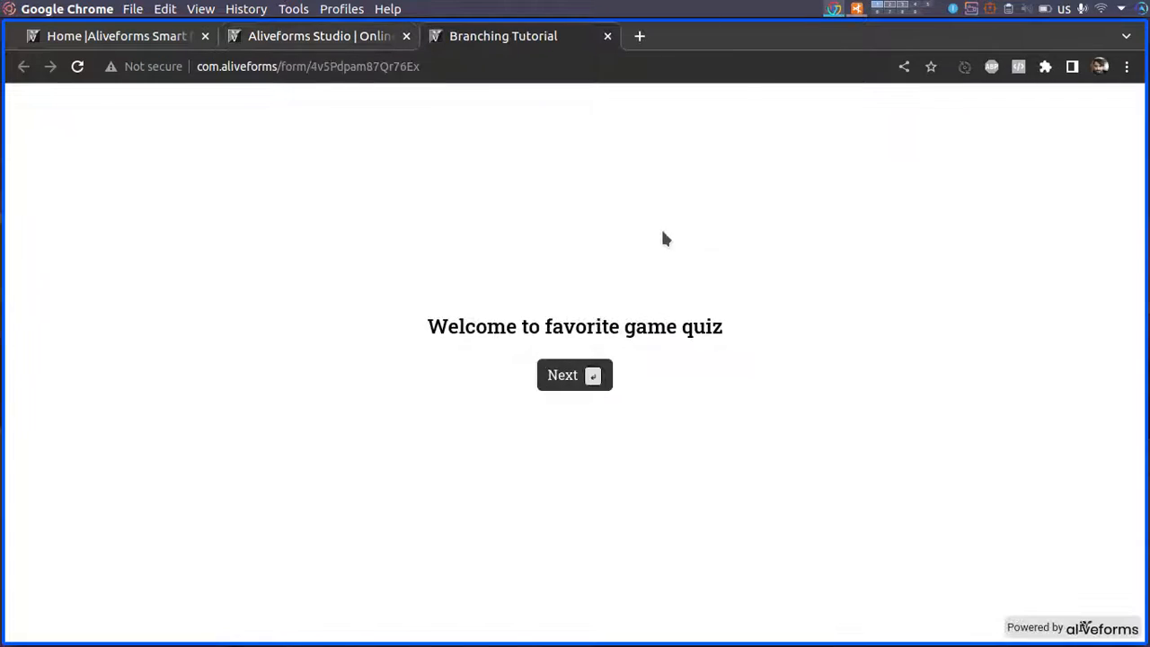
# - Start the quiz preview, answer Cricket as the favorite game, advance one screen and return to the game selection
pyautogui.press('Return')
pyautogui.click(515, 285)
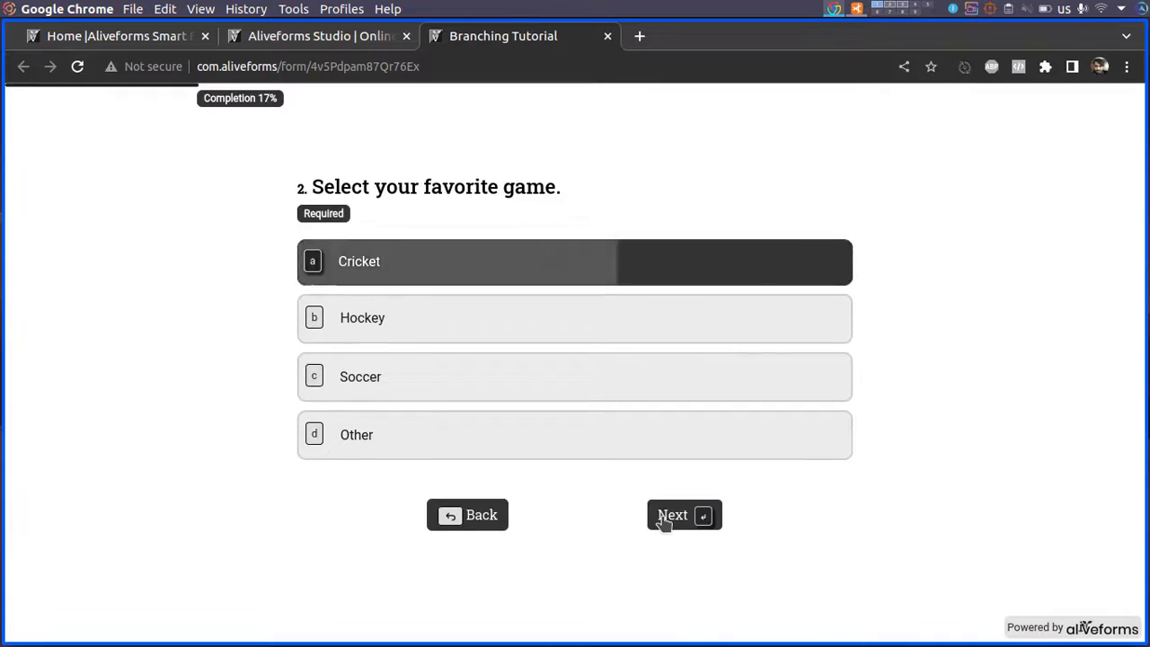
pyautogui.click(663, 517)
pyautogui.click(479, 423)
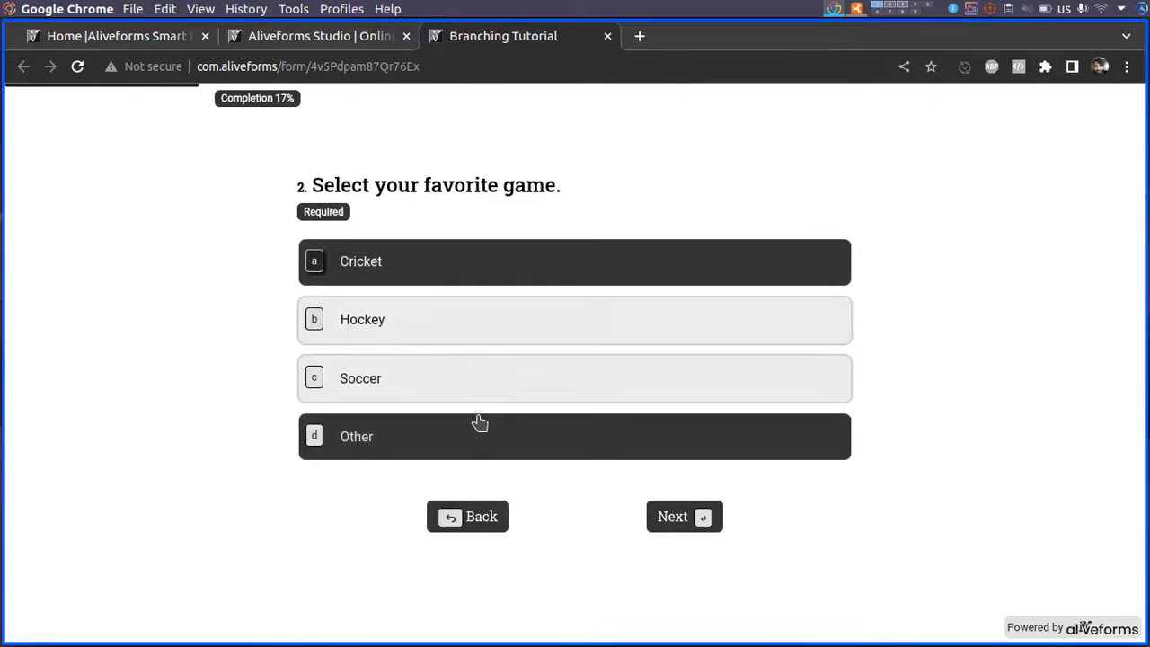
# - Choose Other as the favorite game, continue, and enter "Cricket" as the game's name
pyautogui.click(475, 425)
pyautogui.click(688, 518)
pyautogui.write('Cricket')
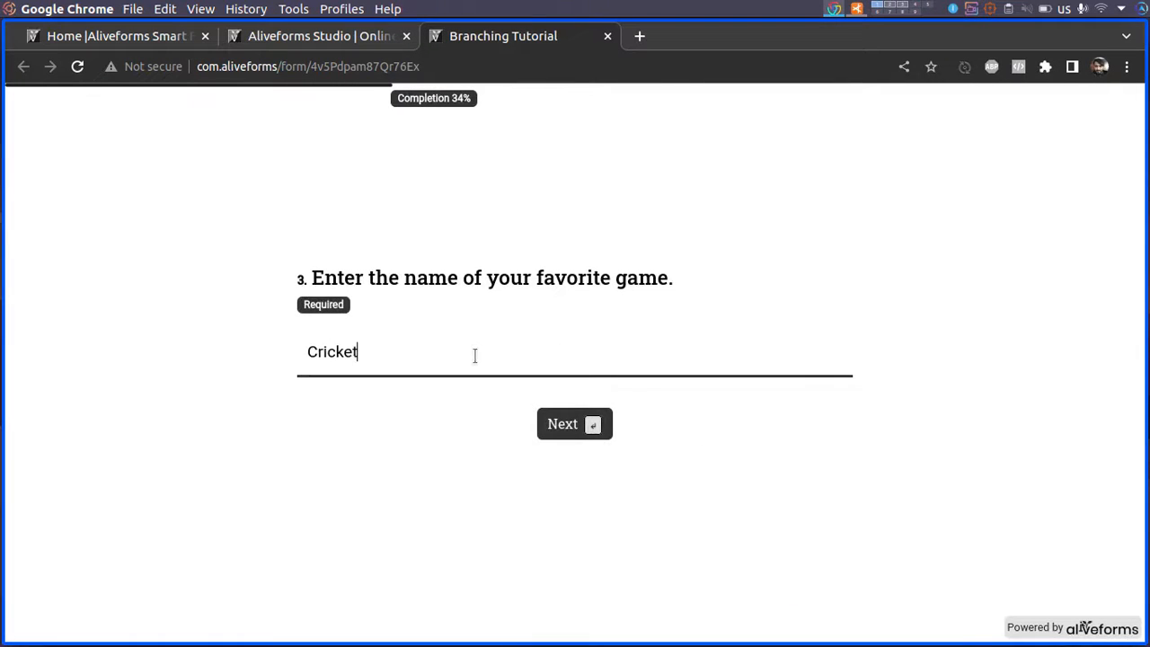
# - Continue to the "Why you like this game?" question, return to the game selection and proceed with Other
pyautogui.press('Return')
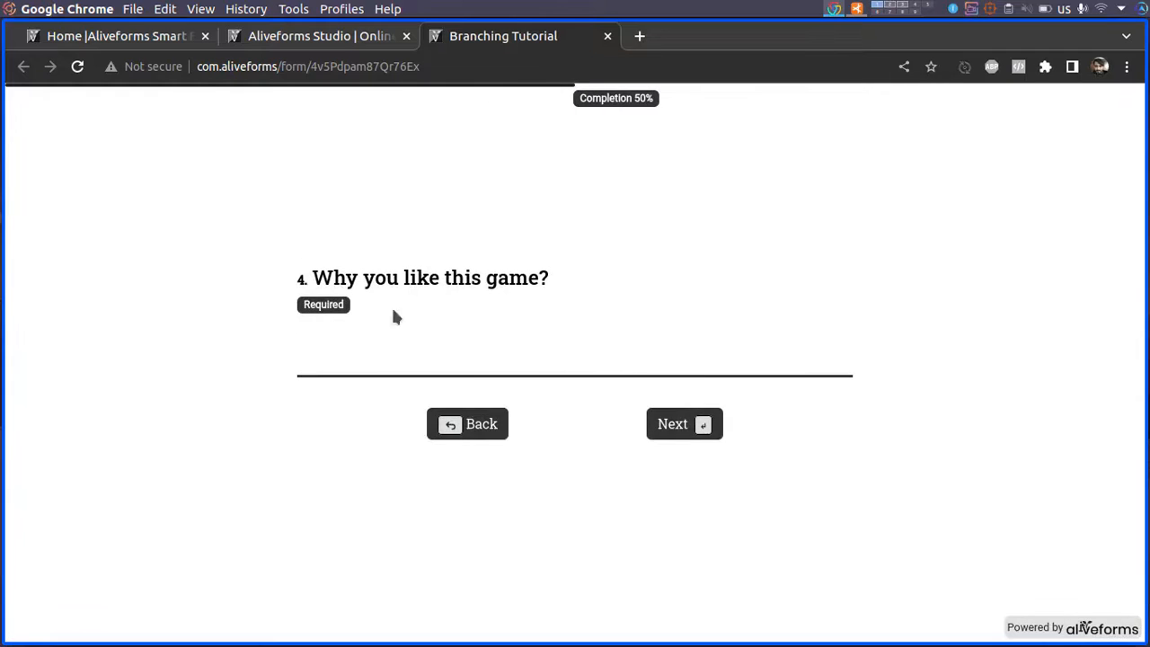
pyautogui.click(468, 433)
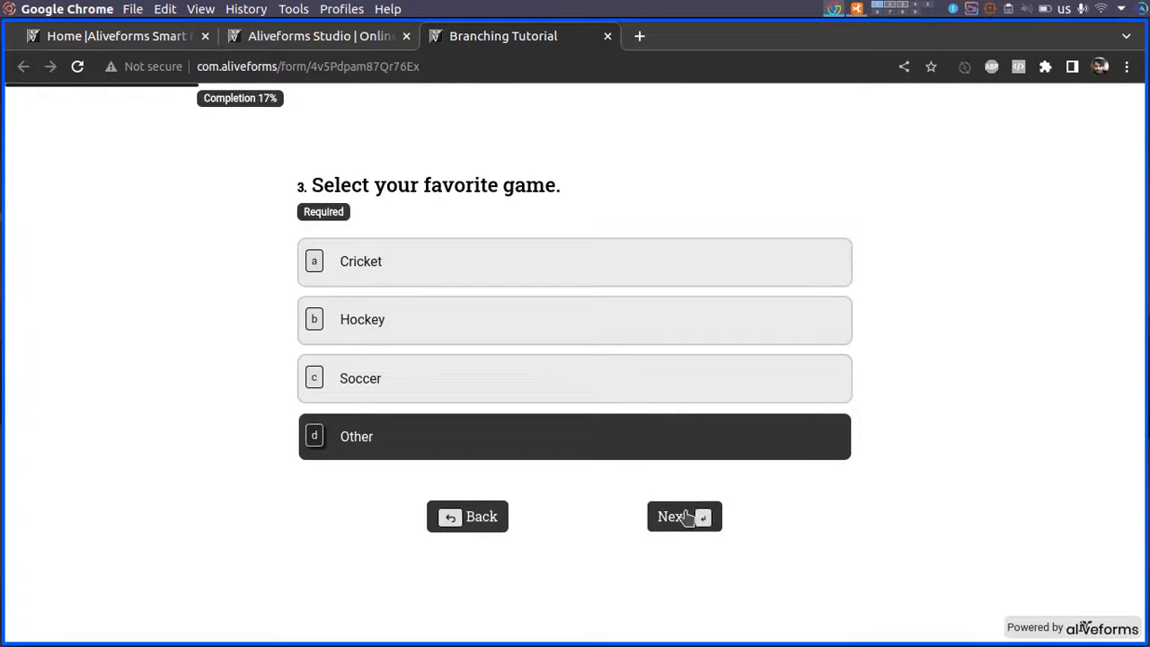
pyautogui.click(684, 517)
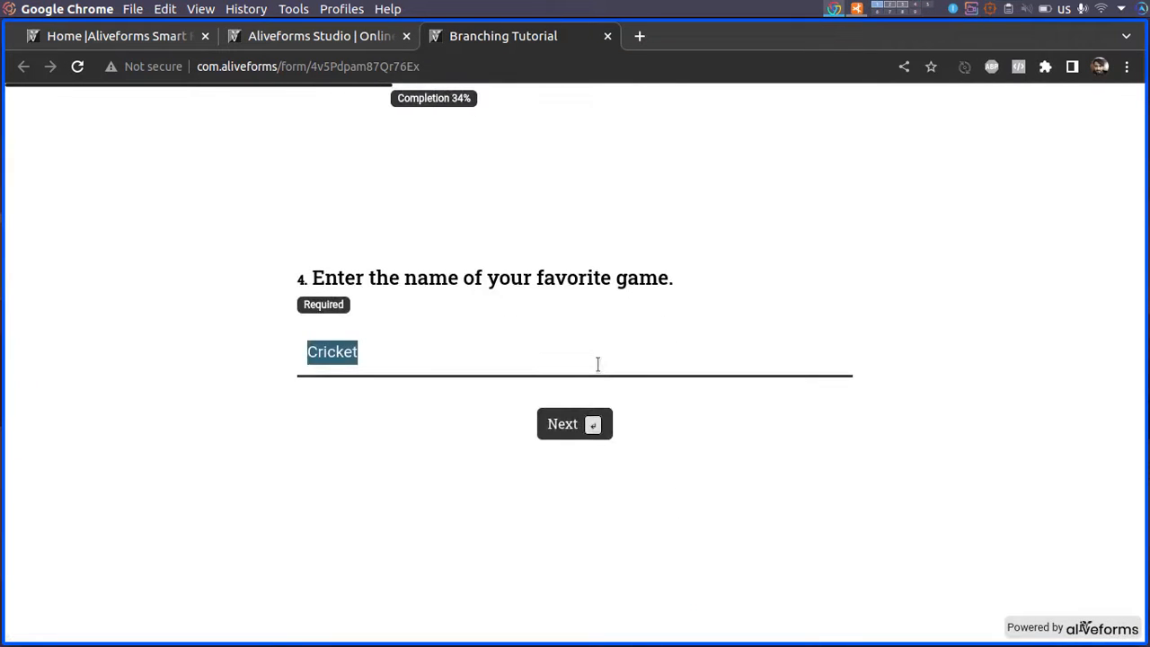
# - Replace the favorite game's name with "Kabadi", continue, and submit a reason for liking the game
pyautogui.write('Kabadi')
pyautogui.click(570, 435)
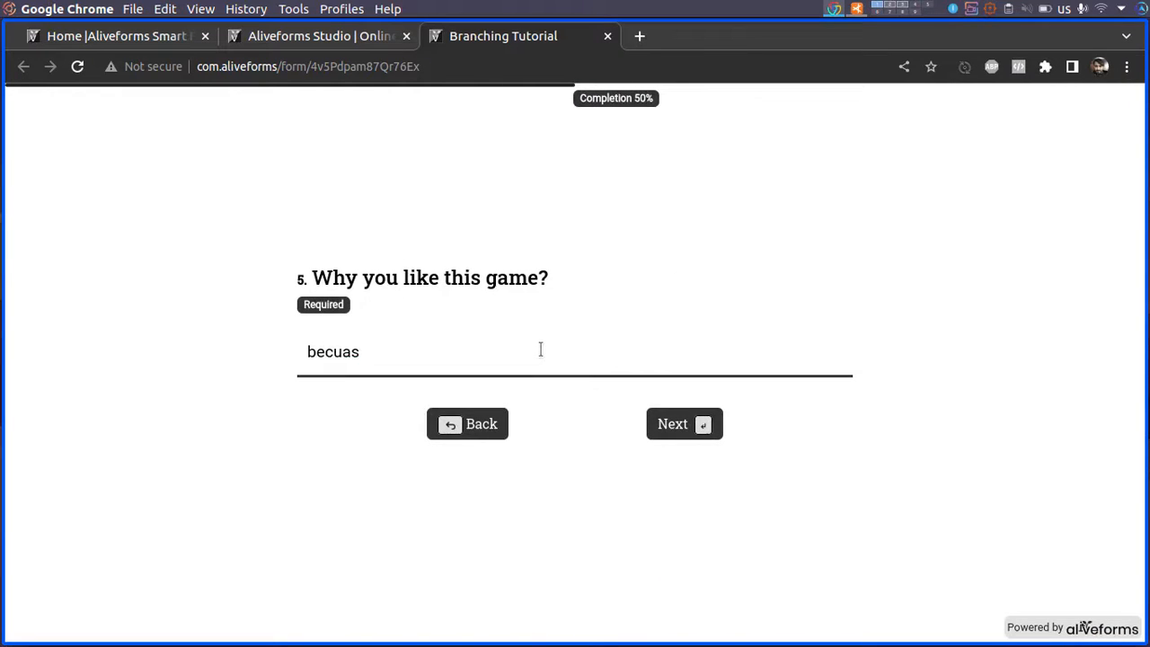
pyautogui.click(699, 430)
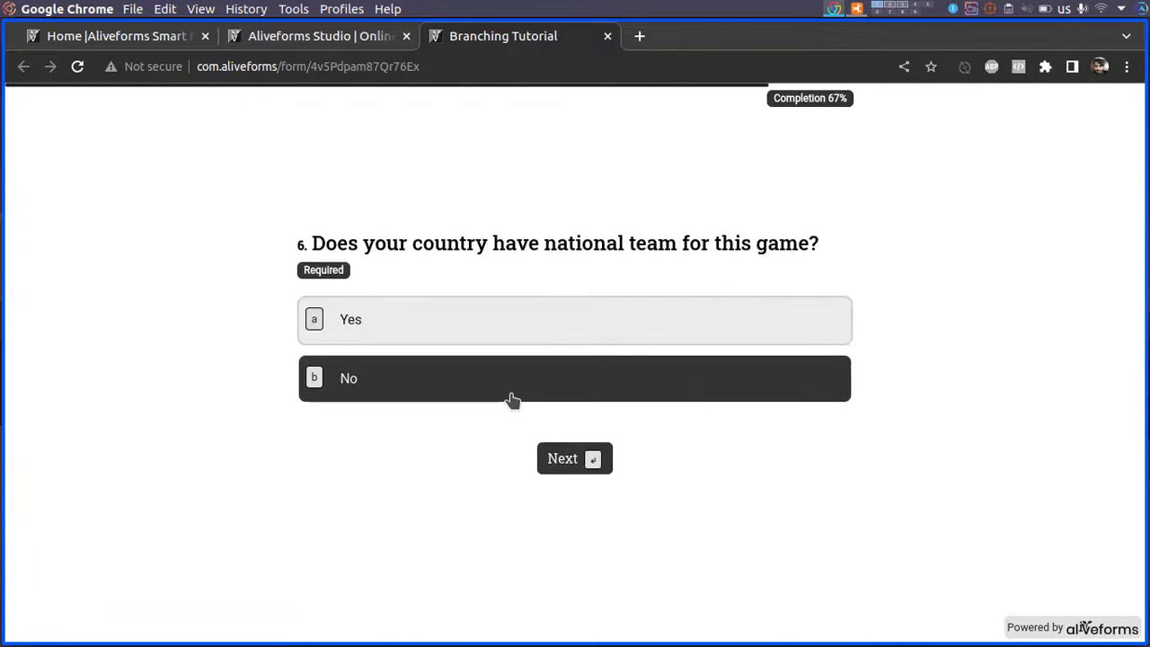
# - Test the No answer to the national team question, return from the Thank you screen, and continue with Yes
pyautogui.click(566, 459)
pyautogui.click(472, 373)
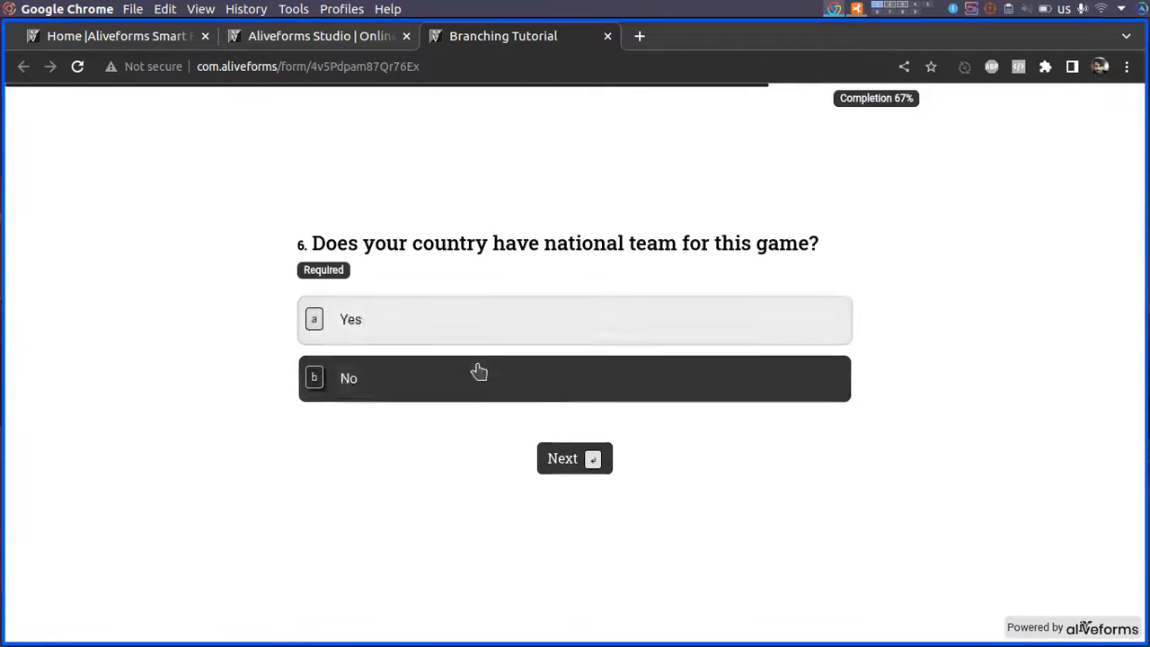
pyautogui.press('a')
pyautogui.click(551, 467)
# - Rate the national team five stars, continue to the Thank you screen and go back to the national team question
pyautogui.click(476, 363)
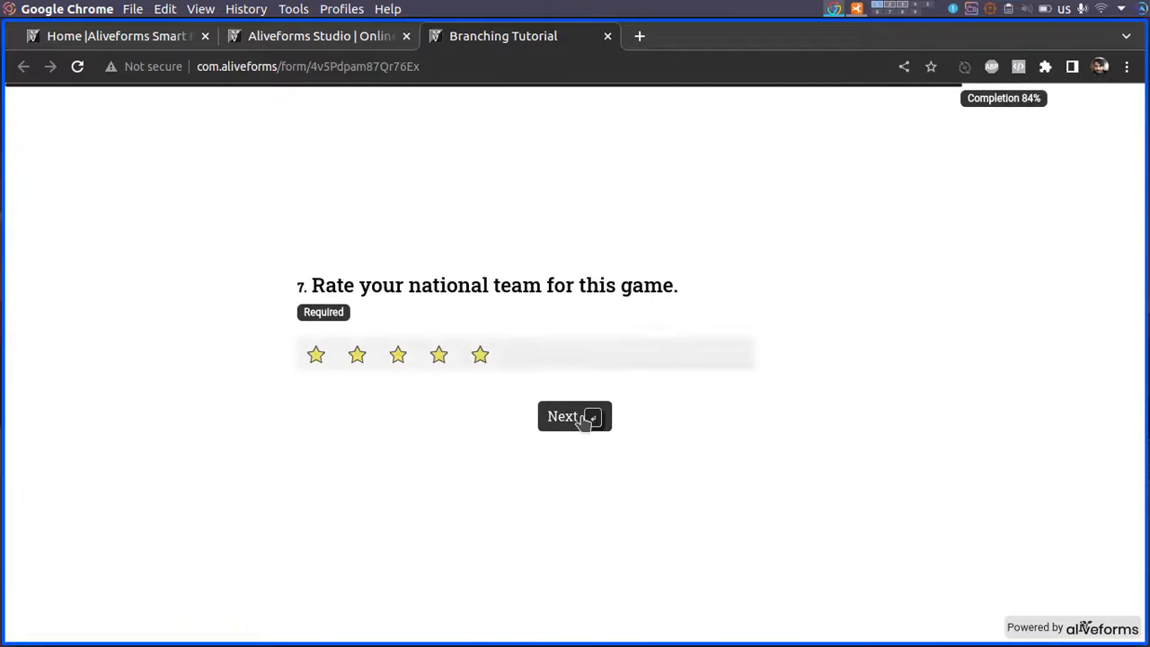
pyautogui.click(585, 418)
pyautogui.click(494, 375)
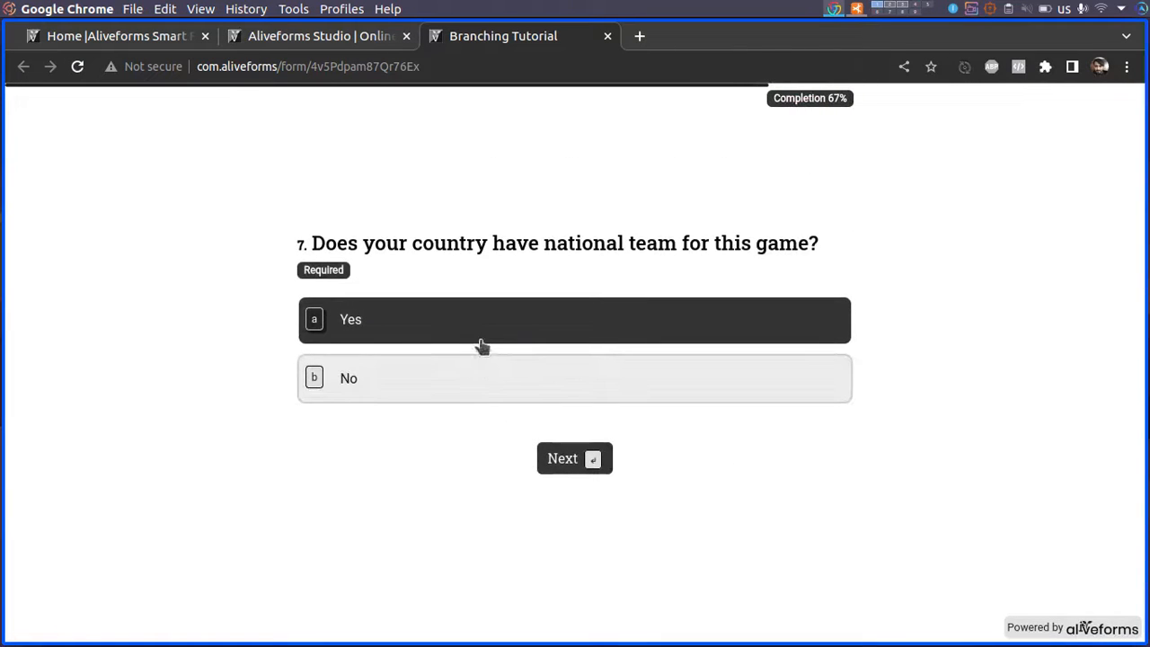
# - Answer the national team question again, continue to the Thank you screen and submit the form
pyautogui.press('a')
pyautogui.click(548, 458)
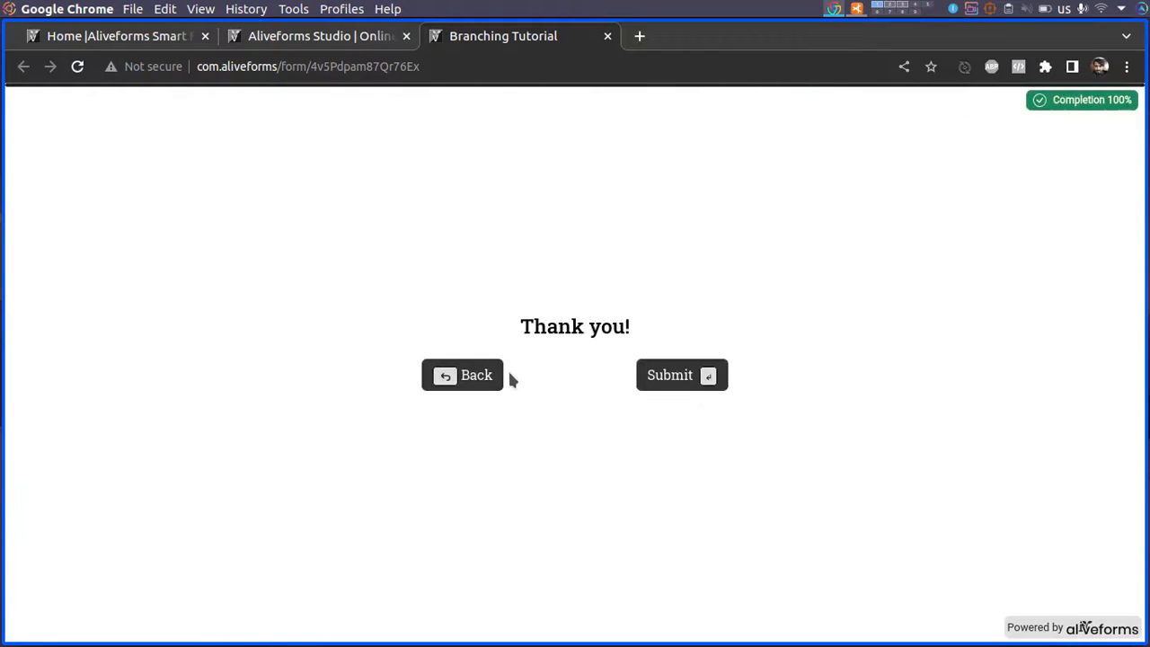
pyautogui.click(694, 382)
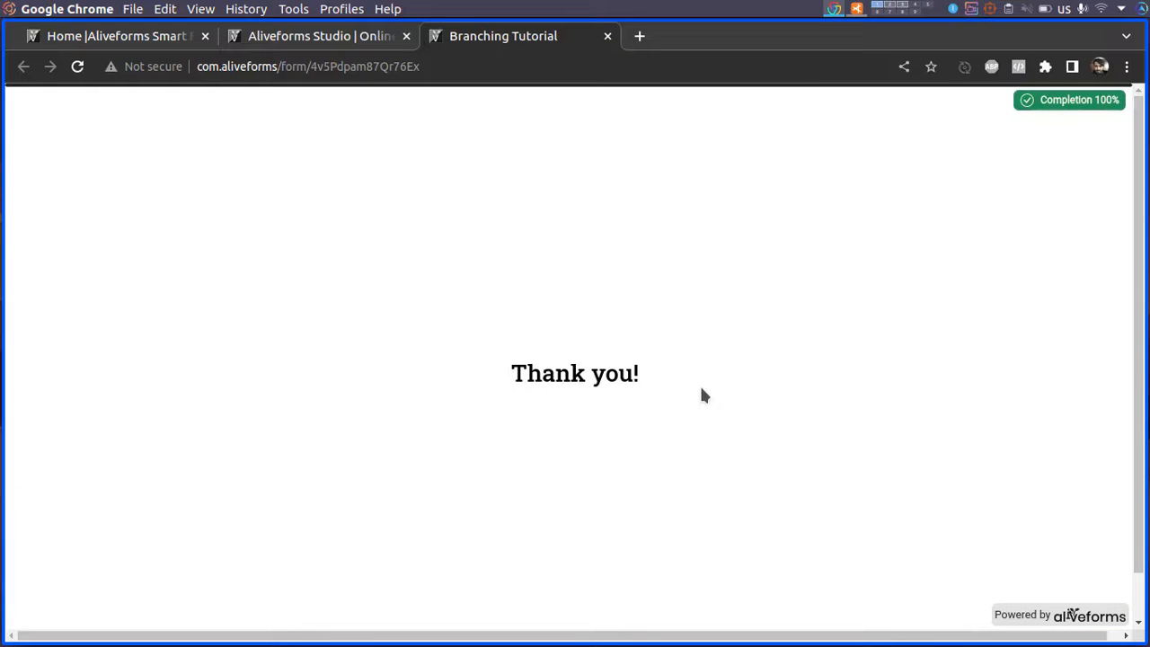
# - Return to the form editor in Aliveforms Studio and view the form's settings and screen list
pyautogui.click(341, 34)
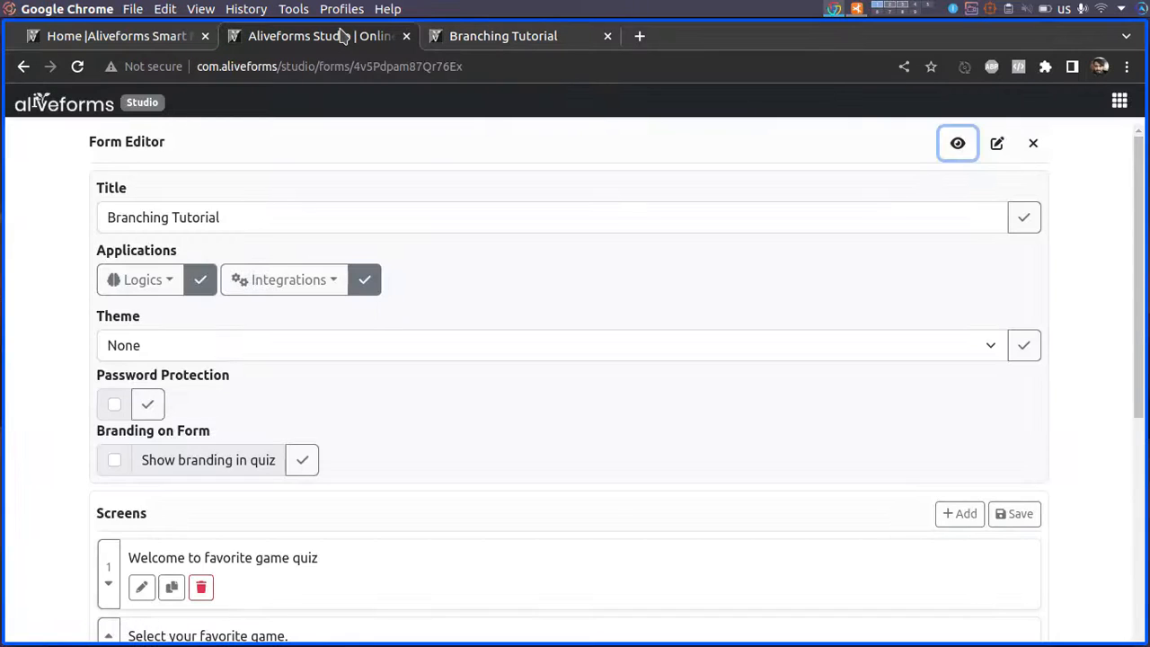
pyautogui.scroll(-1, 620, 261)
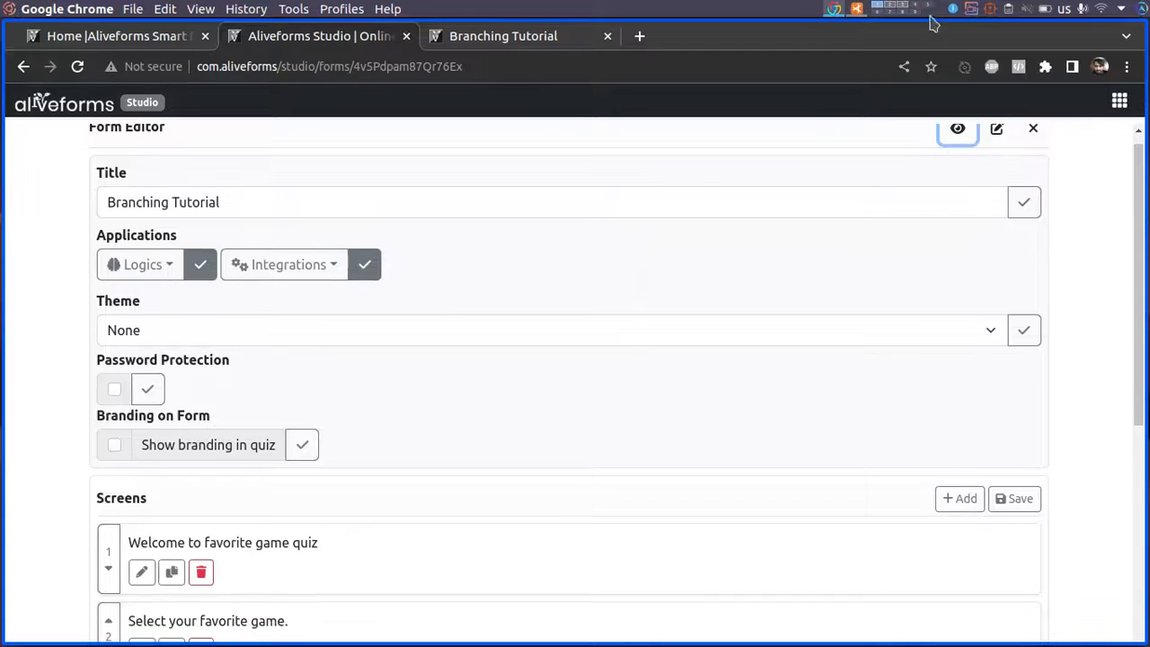